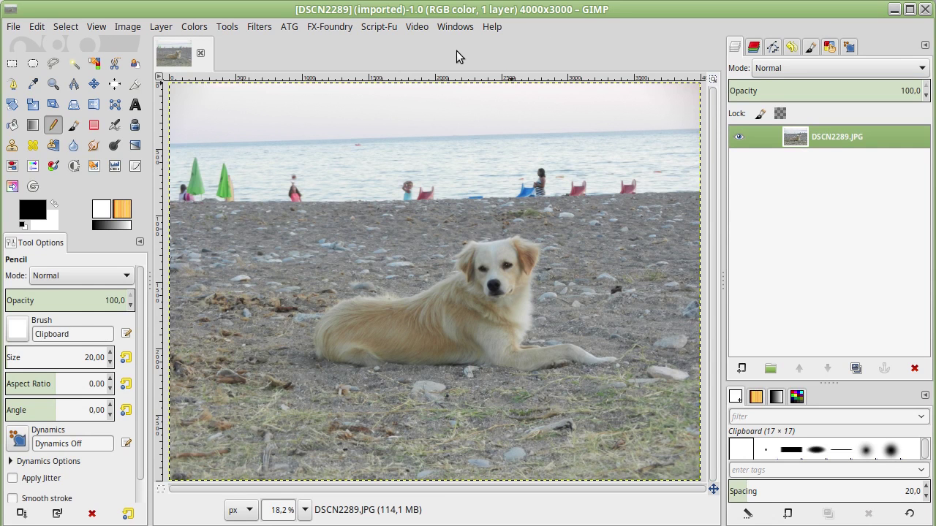
Step: Open G'MIC from the Filters menu and choose Contours > Extract foreground [interactive]
{"action": "left_click", "coordinate": [261, 31]}
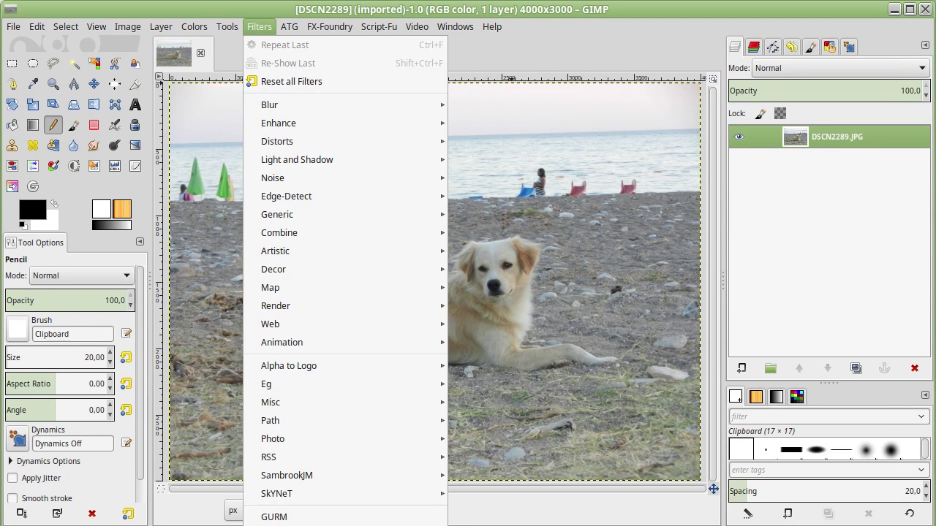
{"action": "left_click", "coordinate": [291, 510]}
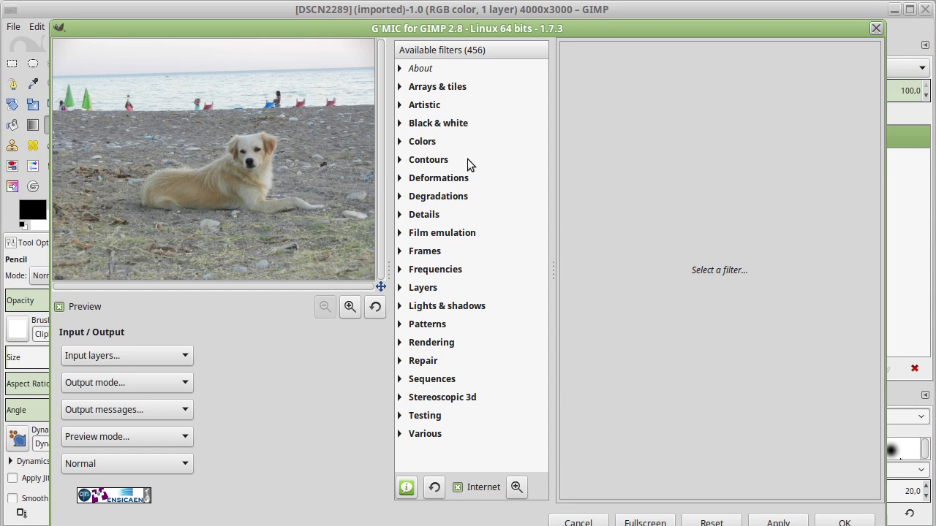
{"action": "left_click", "coordinate": [400, 160]}
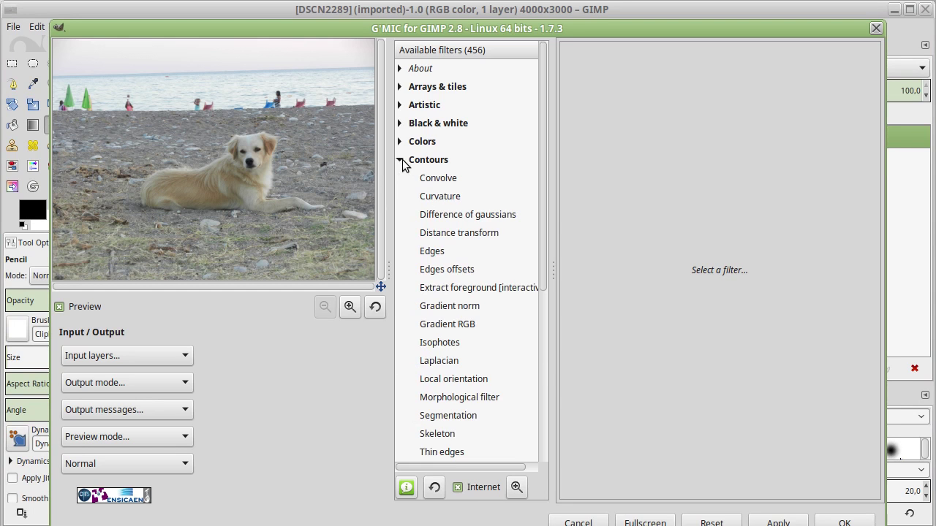
{"action": "left_click", "coordinate": [462, 291]}
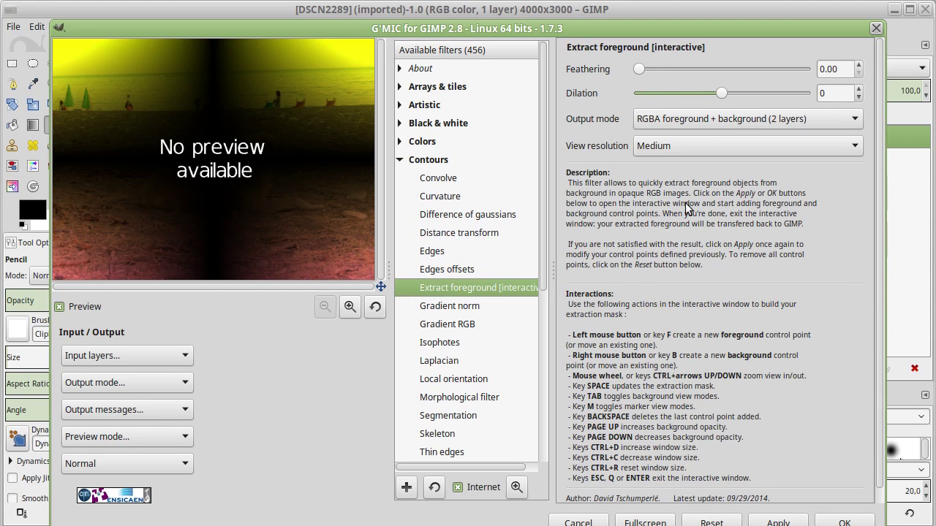
Step: Change the filter's View resolution from Medium to Small (faster)
{"action": "left_click_drag", "start_coordinate": [562, 27], "coordinate": [562, 11]}
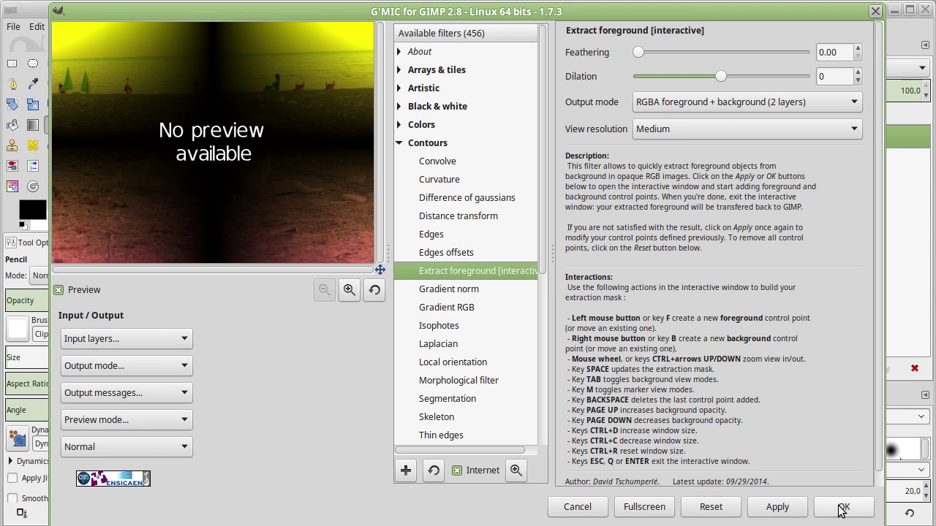
{"action": "left_click", "coordinate": [684, 129]}
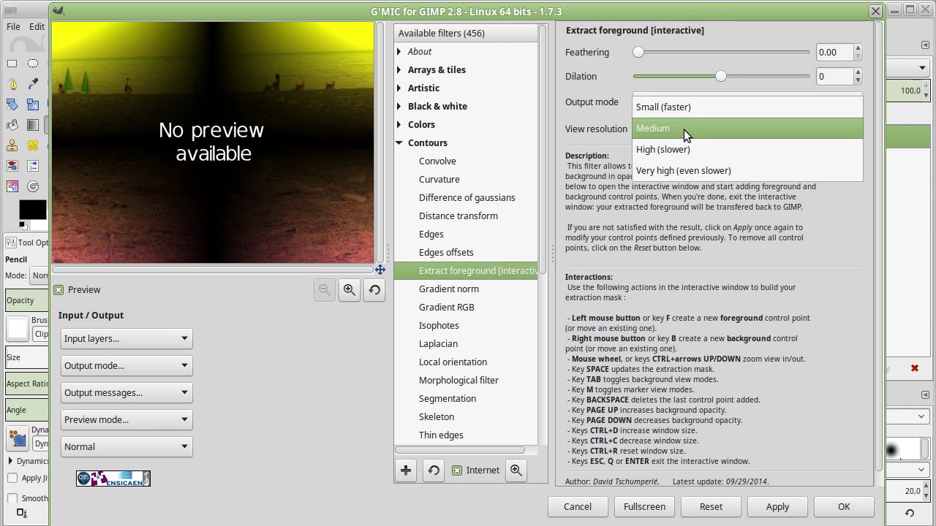
{"action": "left_click", "coordinate": [592, 130]}
{"action": "left_click", "coordinate": [637, 130]}
{"action": "left_click", "coordinate": [655, 105]}
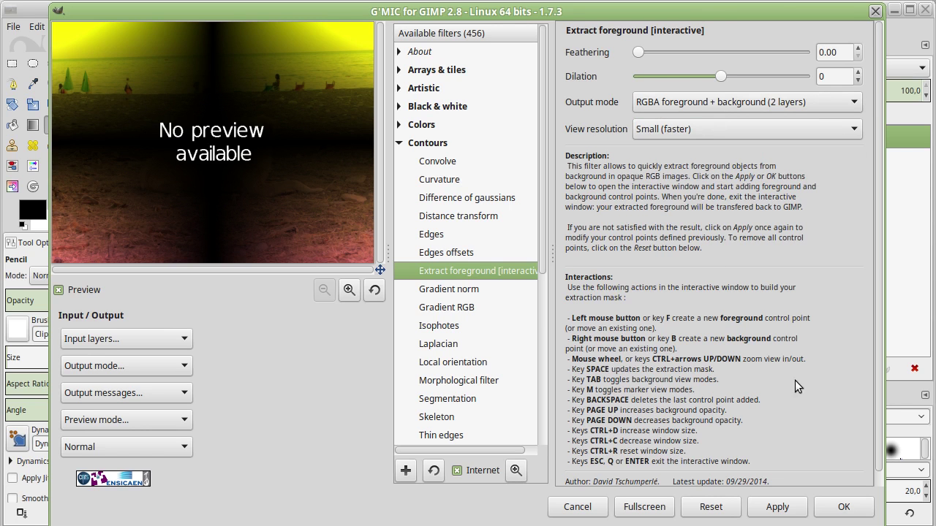
Step: Run the filter and position the interactive extraction window showing the beach dog photo
{"action": "left_click", "coordinate": [848, 507]}
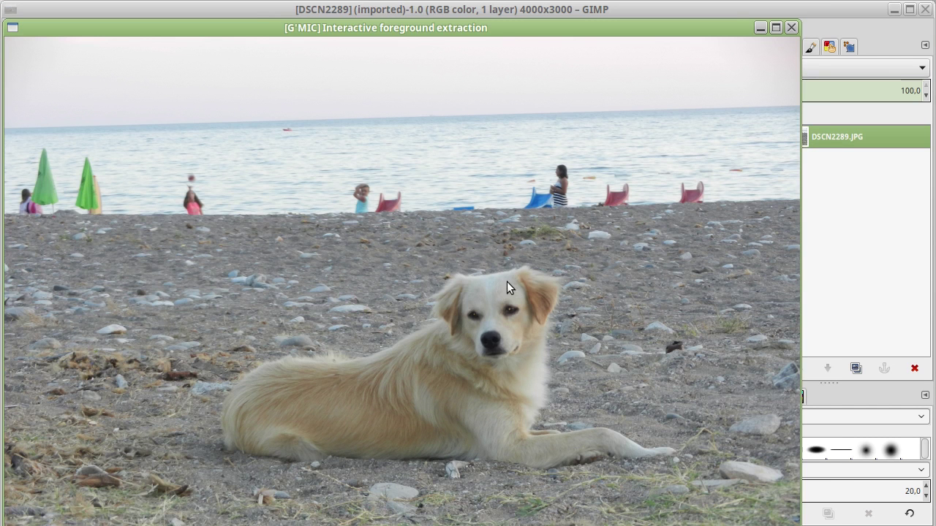
{"action": "left_click_drag", "start_coordinate": [509, 28], "coordinate": [547, 8]}
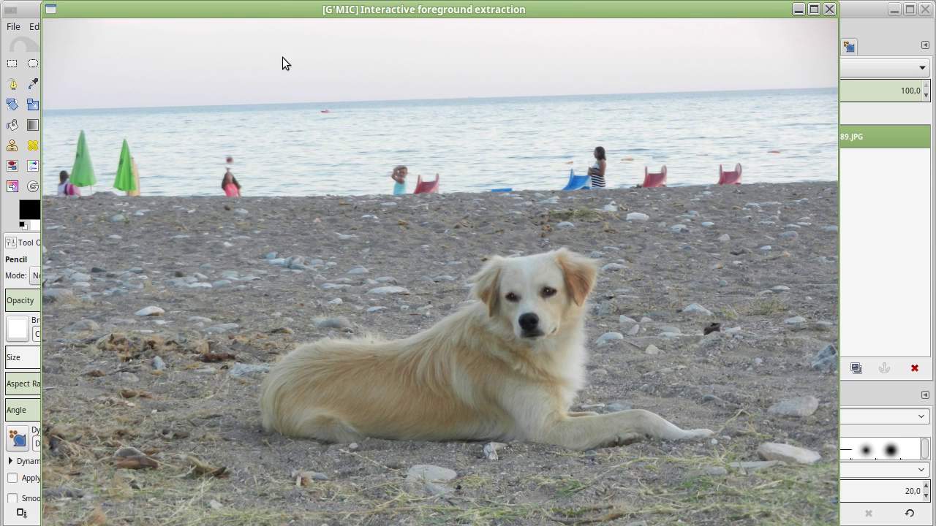
{"action": "left_click_drag", "start_coordinate": [278, 9], "coordinate": [498, 9]}
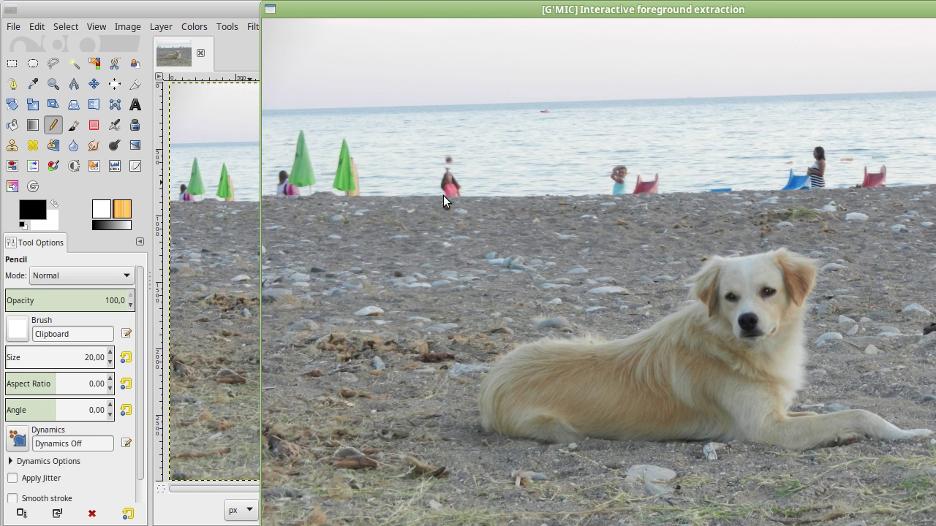
{"action": "left_click_drag", "start_coordinate": [602, 9], "coordinate": [432, 9]}
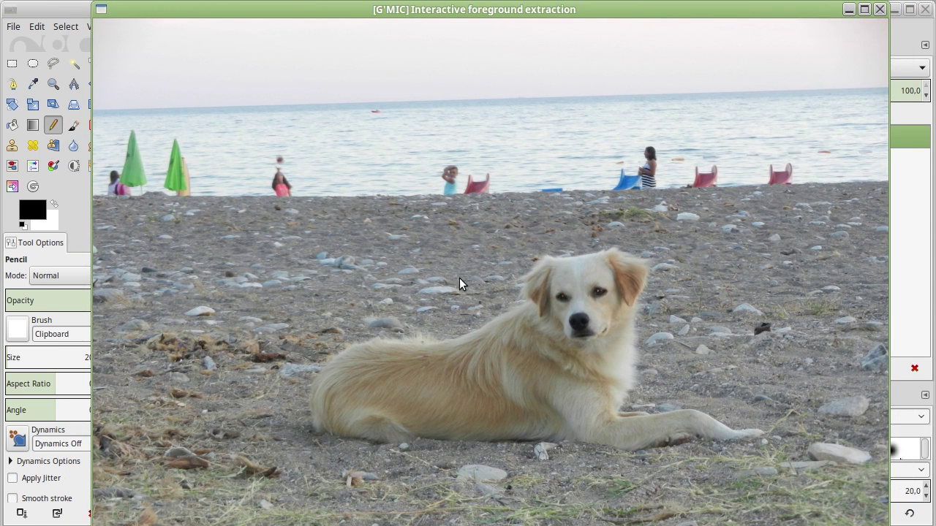
{"action": "left_click_drag", "start_coordinate": [464, 315], "coordinate": [475, 279]}
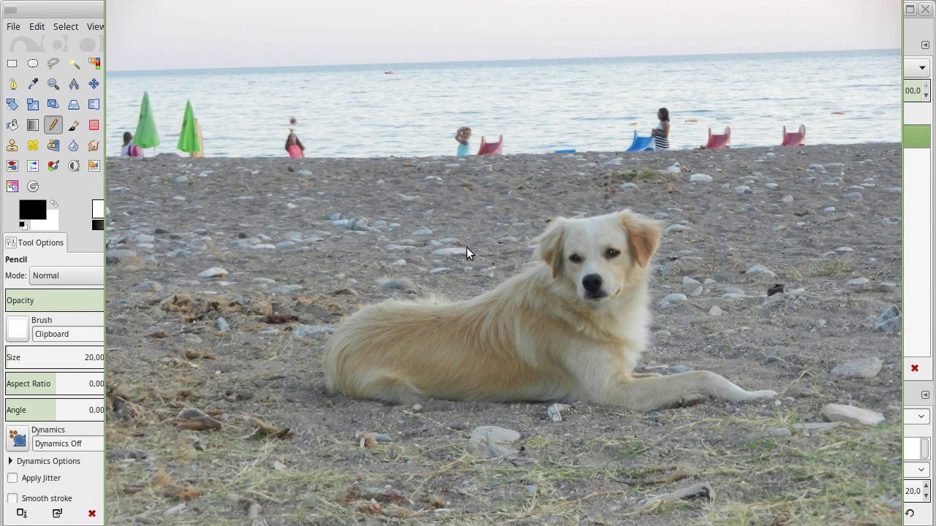
Step: Place green foreground points along the dog's back, front leg and front paw
{"action": "left_click", "coordinate": [366, 322]}
{"action": "left_click", "coordinate": [528, 281]}
{"action": "left_click", "coordinate": [555, 264]}
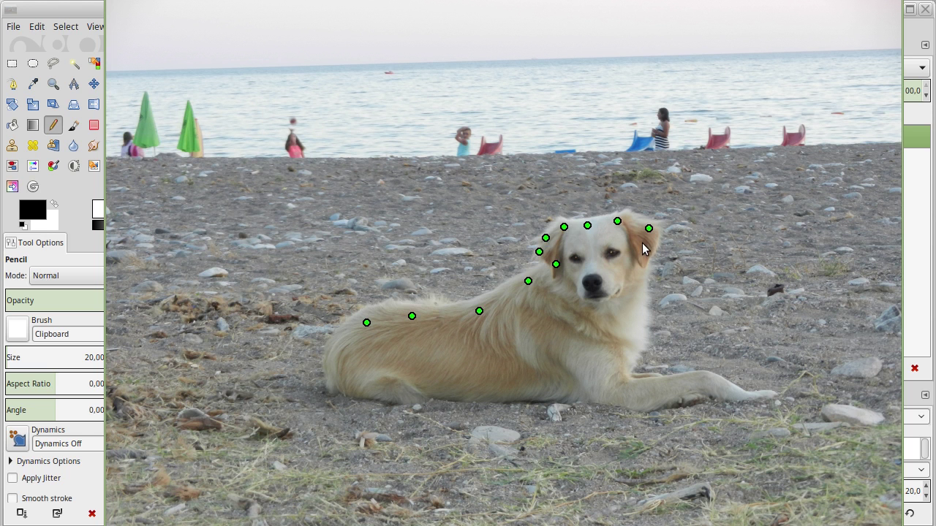
{"action": "left_click", "coordinate": [631, 357]}
{"action": "left_click", "coordinate": [624, 375]}
{"action": "left_click", "coordinate": [673, 383]}
{"action": "left_click", "coordinate": [732, 394]}
{"action": "left_click", "coordinate": [763, 398]}
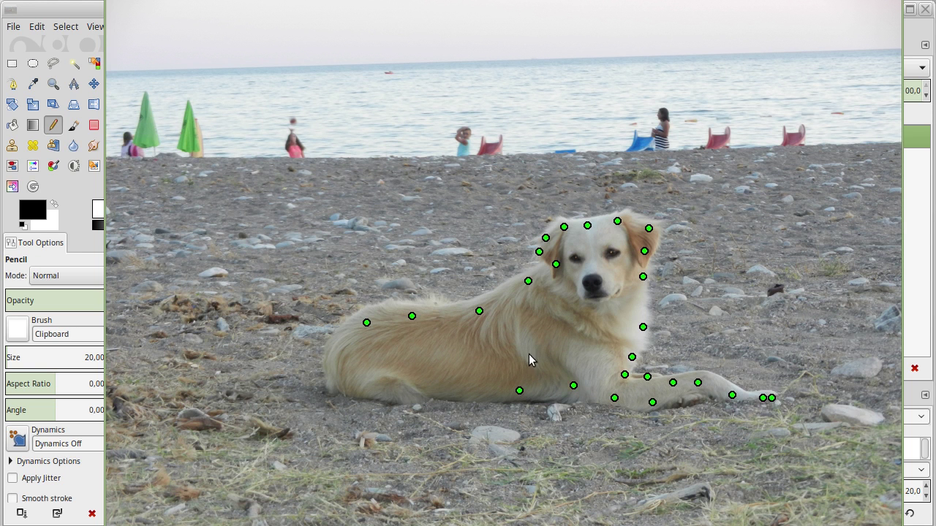
Step: Add green foreground points on the dog's body and belly
{"action": "left_click", "coordinate": [438, 335]}
{"action": "left_click", "coordinate": [496, 331]}
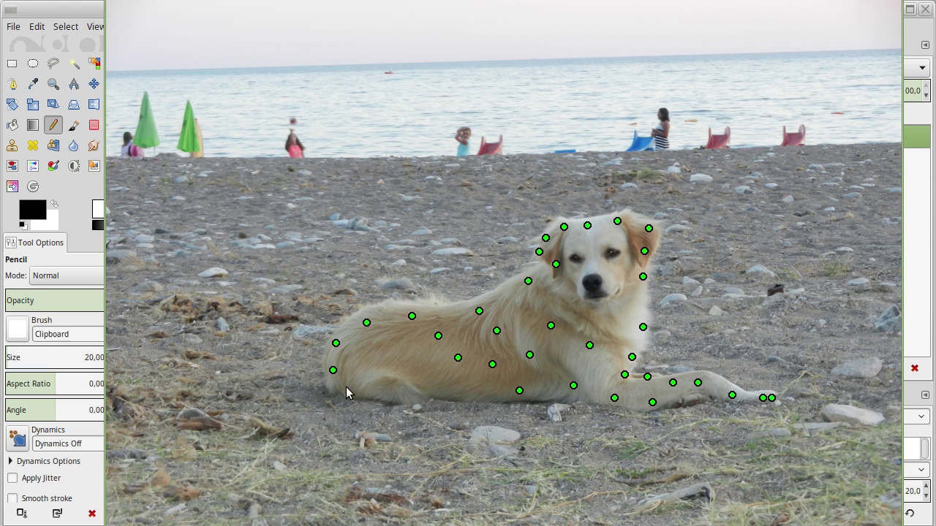
{"action": "left_click", "coordinate": [377, 398]}
{"action": "left_click", "coordinate": [409, 399]}
{"action": "left_click", "coordinate": [435, 394]}
{"action": "left_click", "coordinate": [427, 372]}
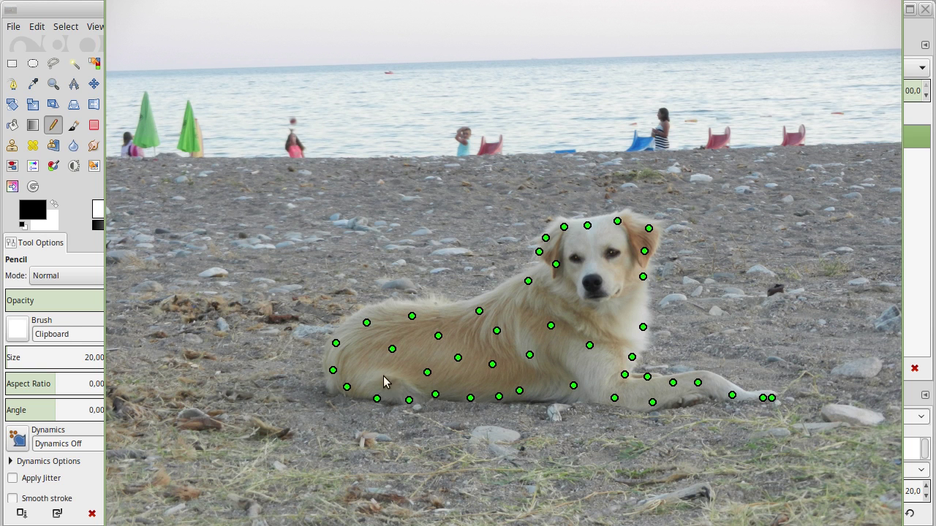
Step: Add green foreground points on the eyes, nose and chest, adjusting one point
{"action": "left_click", "coordinate": [576, 258]}
{"action": "left_click", "coordinate": [611, 251]}
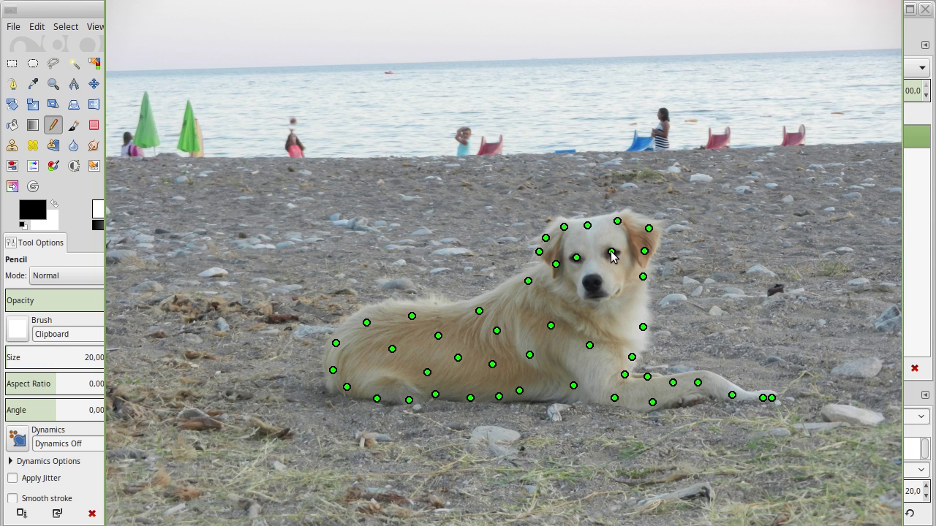
{"action": "left_click", "coordinate": [591, 296]}
{"action": "left_click", "coordinate": [614, 317]}
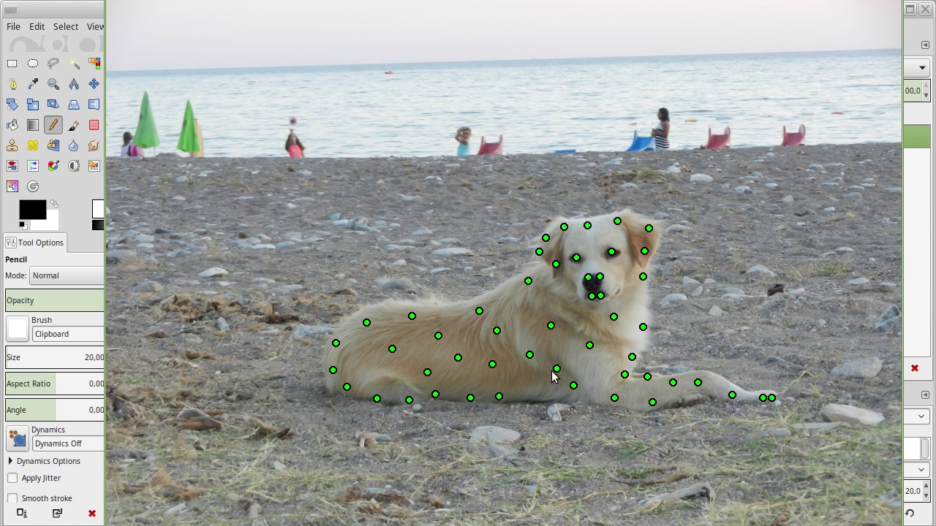
{"action": "mouse_move", "coordinate": [519, 391]}
{"action": "left_mouse_down"}
{"action": "mouse_move", "coordinate": [509, 394]}
{"action": "mouse_move", "coordinate": [537, 396]}
{"action": "left_mouse_up"}
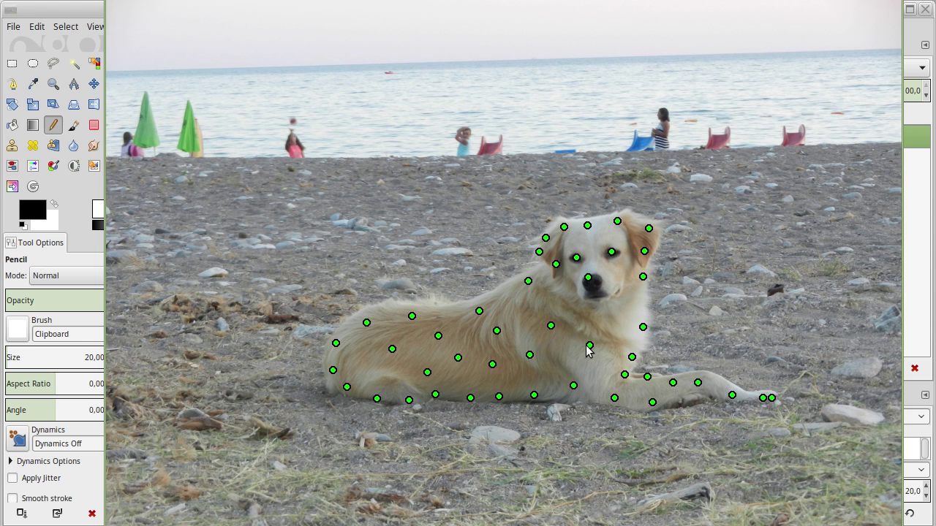
{"action": "left_click", "coordinate": [598, 282]}
{"action": "left_click", "coordinate": [590, 290]}
Step: Place red background points on the sand left of and below the dog
{"action": "left_click", "coordinate": [387, 286]}
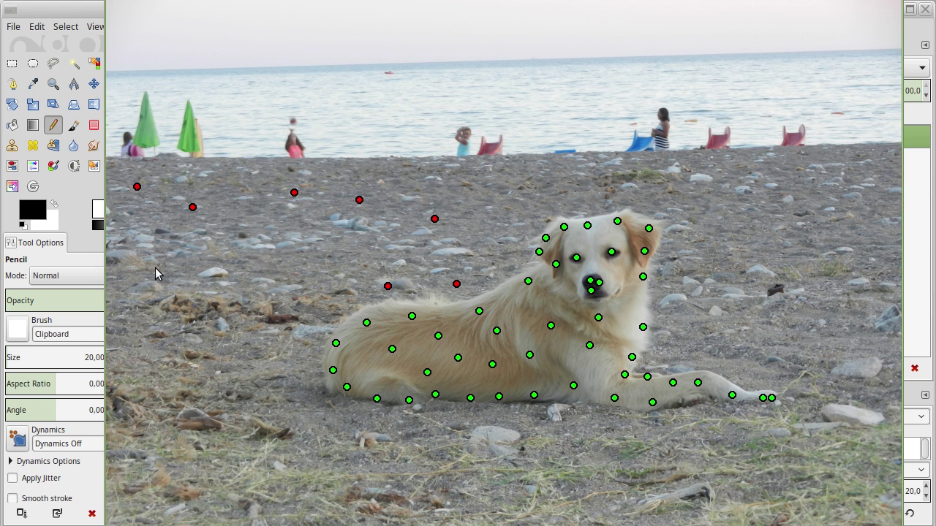
{"action": "left_click", "coordinate": [213, 316]}
{"action": "left_click", "coordinate": [123, 350]}
{"action": "left_click", "coordinate": [185, 492]}
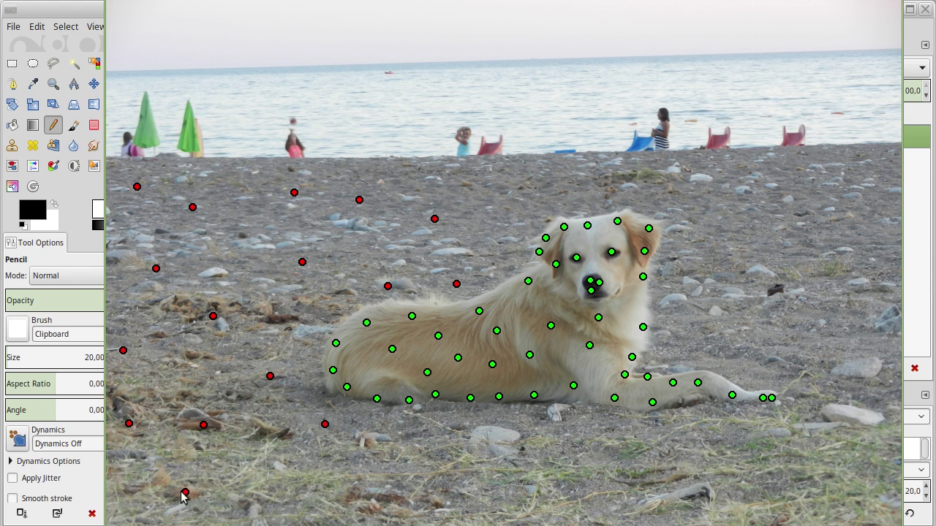
{"action": "left_click", "coordinate": [277, 514]}
{"action": "left_click", "coordinate": [277, 429]}
{"action": "left_click", "coordinate": [332, 506]}
{"action": "left_click", "coordinate": [374, 436]}
{"action": "left_click", "coordinate": [519, 457]}
{"action": "left_click", "coordinate": [448, 488]}
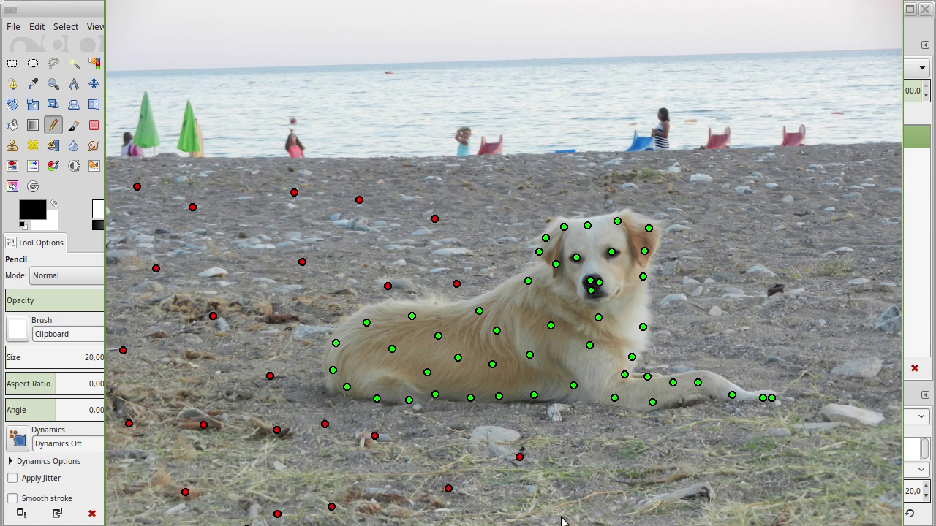
{"action": "left_click", "coordinate": [771, 459]}
{"action": "left_click", "coordinate": [743, 496]}
{"action": "left_click", "coordinate": [613, 455]}
Step: Add red background points across the beach right of and above the dog
{"action": "left_click", "coordinate": [849, 474]}
{"action": "left_click", "coordinate": [792, 421]}
{"action": "left_click", "coordinate": [878, 339]}
{"action": "left_click", "coordinate": [753, 354]}
{"action": "left_click", "coordinate": [695, 307]}
{"action": "left_click", "coordinate": [757, 231]}
{"action": "left_click", "coordinate": [841, 254]}
{"action": "left_click", "coordinate": [771, 319]}
{"action": "left_click", "coordinate": [854, 191]}
{"action": "left_click", "coordinate": [702, 188]}
{"action": "left_click", "coordinate": [538, 179]}
{"action": "left_click", "coordinate": [445, 196]}
{"action": "left_click", "coordinate": [239, 173]}
{"action": "left_click", "coordinate": [491, 178]}
{"action": "left_click", "coordinate": [491, 223]}
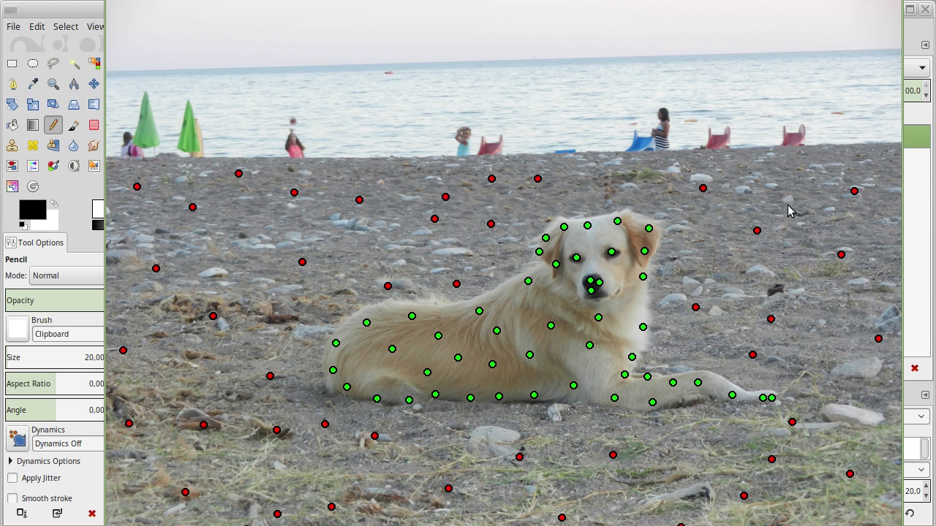
{"action": "left_click", "coordinate": [646, 180]}
{"action": "left_click", "coordinate": [817, 180]}
Step: Exit fullscreen and add red background points along the shoreline, sea and sky
{"action": "key", "text": "ctrl+f"}
{"action": "left_click", "coordinate": [143, 187]}
{"action": "left_click", "coordinate": [203, 200]}
{"action": "left_click", "coordinate": [389, 199]}
{"action": "left_click", "coordinate": [568, 204]}
{"action": "left_click", "coordinate": [712, 196]}
{"action": "left_click", "coordinate": [879, 191]}
{"action": "left_click", "coordinate": [870, 143]}
{"action": "left_click", "coordinate": [566, 144]}
{"action": "right_click", "coordinate": [302, 139]}
{"action": "right_click", "coordinate": [98, 150]}
{"action": "left_click", "coordinate": [205, 132]}
{"action": "right_click", "coordinate": [162, 136]}
{"action": "right_click", "coordinate": [161, 68]}
{"action": "right_click", "coordinate": [300, 67]}
{"action": "right_click", "coordinate": [610, 69]}
{"action": "right_click", "coordinate": [855, 70]}
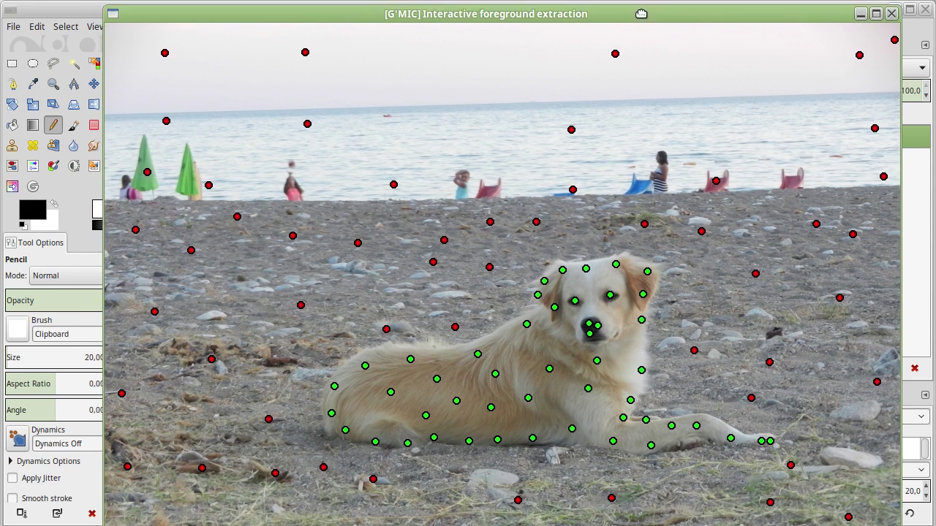
{"action": "left_click_drag", "start_coordinate": [640, 31], "coordinate": [645, 3]}
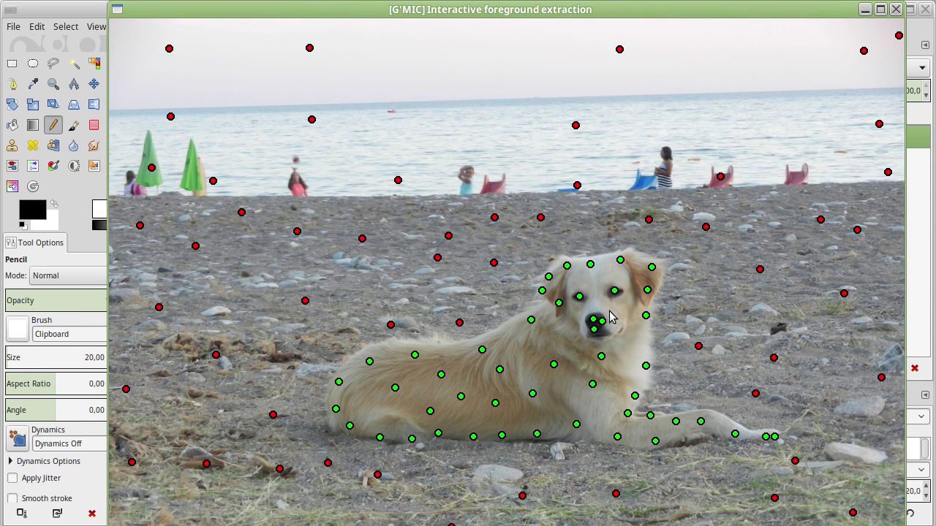
Step: Compute the extraction preview with Space and mark ground left of the dog as background
{"action": "key", "text": "space"}
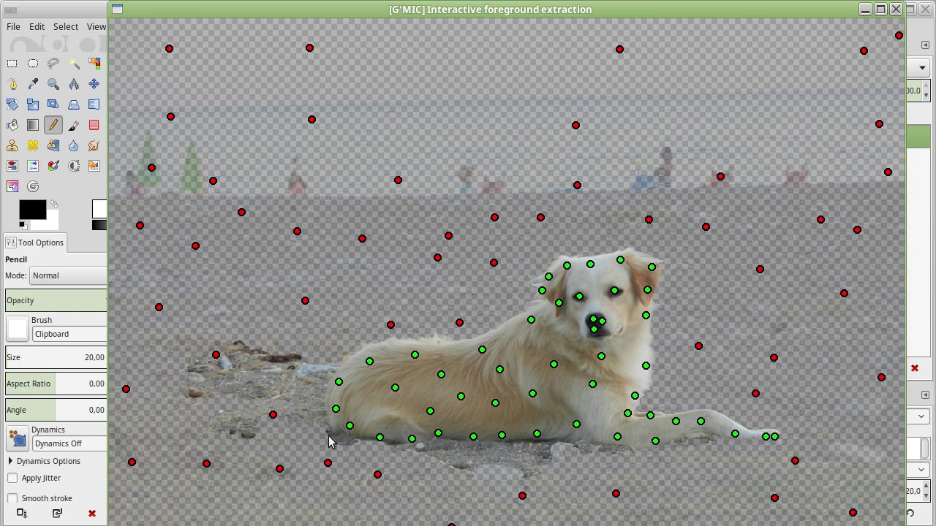
{"action": "right_click", "coordinate": [195, 383]}
{"action": "right_click", "coordinate": [253, 387]}
{"action": "right_click", "coordinate": [253, 370]}
Step: Add red background points around the dirt patch and by the hind legs
{"action": "right_click", "coordinate": [324, 369]}
{"action": "right_click", "coordinate": [305, 372]}
{"action": "right_click", "coordinate": [276, 364]}
{"action": "right_click", "coordinate": [288, 397]}
{"action": "right_click", "coordinate": [246, 425]}
{"action": "right_click", "coordinate": [302, 413]}
{"action": "right_click", "coordinate": [338, 440]}
Step: Add red points on the ground under the belly, keeping the belly edge green
{"action": "right_click", "coordinate": [432, 452]}
{"action": "right_click", "coordinate": [464, 453]}
{"action": "right_click", "coordinate": [524, 454]}
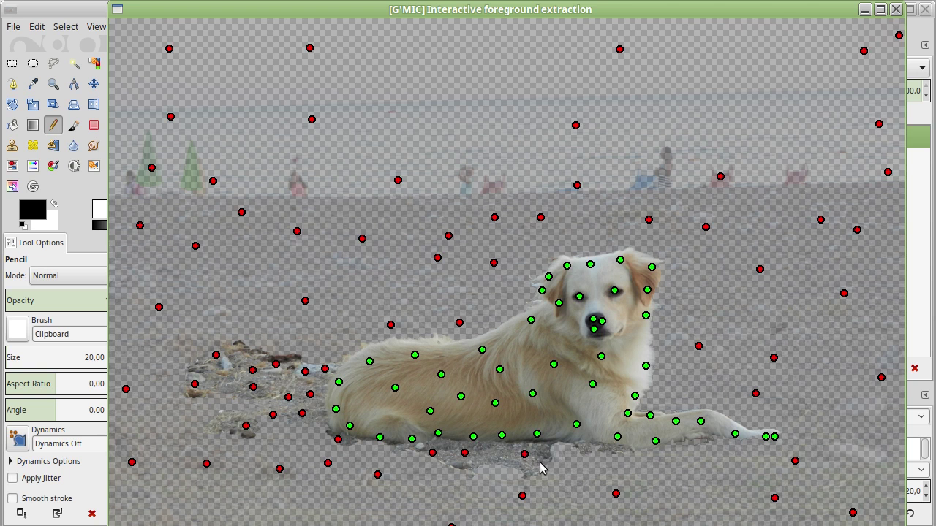
{"action": "right_click", "coordinate": [586, 454]}
{"action": "left_click", "coordinate": [584, 440]}
Step: Zoom in, add green points on the front paw and red points below it
{"action": "scroll", "coordinate": [705, 447], "scroll_direction": "up", "scroll_amount": 1}
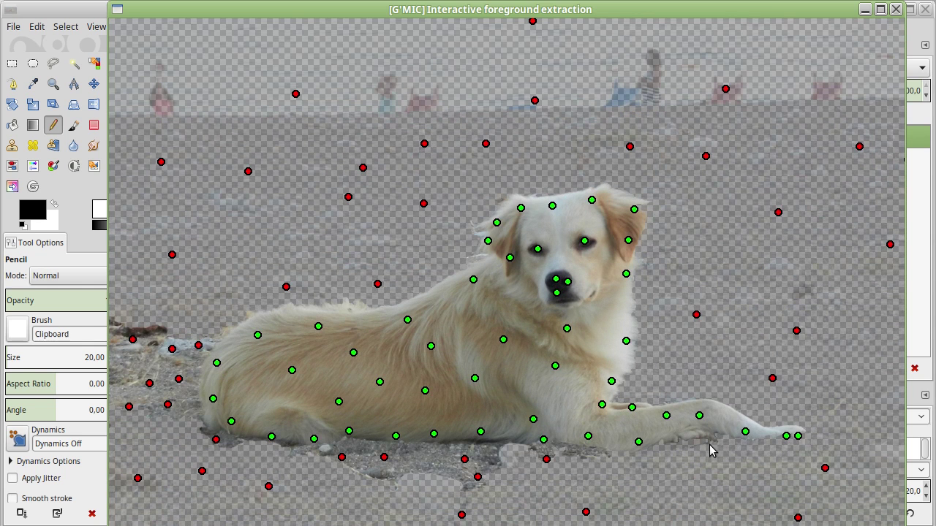
{"action": "scroll", "coordinate": [706, 453], "scroll_direction": "up", "scroll_amount": 1}
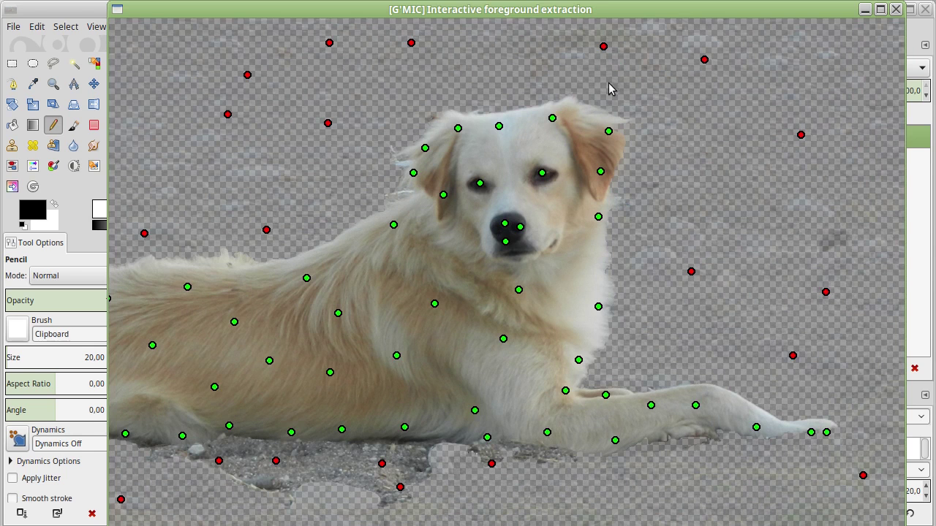
{"action": "mouse_move", "coordinate": [560, 14]}
{"action": "left_mouse_down"}
{"action": "mouse_move", "coordinate": [581, 426]}
{"action": "mouse_move", "coordinate": [578, 146]}
{"action": "mouse_move", "coordinate": [586, 437]}
{"action": "mouse_move", "coordinate": [581, 157]}
{"action": "mouse_move", "coordinate": [568, 203]}
{"action": "mouse_move", "coordinate": [571, 409]}
{"action": "mouse_move", "coordinate": [502, 177]}
{"action": "mouse_move", "coordinate": [526, 439]}
{"action": "mouse_move", "coordinate": [526, 21]}
{"action": "left_mouse_up"}
{"action": "left_click", "coordinate": [753, 446]}
{"action": "left_click", "coordinate": [783, 447]}
{"action": "right_click", "coordinate": [734, 473]}
{"action": "right_click", "coordinate": [634, 487]}
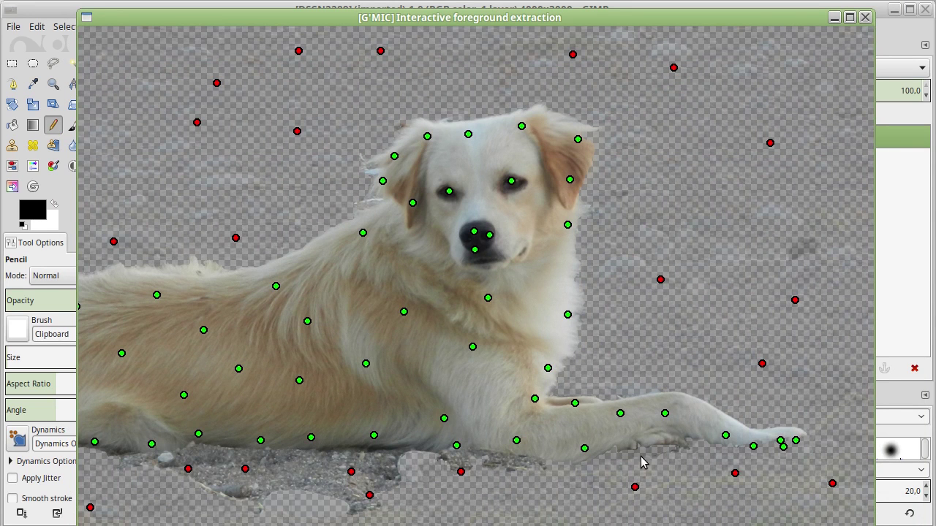
Step: Add more green paw points and red background points on the ground beneath the dog
{"action": "left_click", "coordinate": [666, 446]}
{"action": "left_click", "coordinate": [636, 448]}
{"action": "right_click", "coordinate": [500, 463]}
{"action": "right_click", "coordinate": [383, 459]}
{"action": "right_click", "coordinate": [287, 462]}
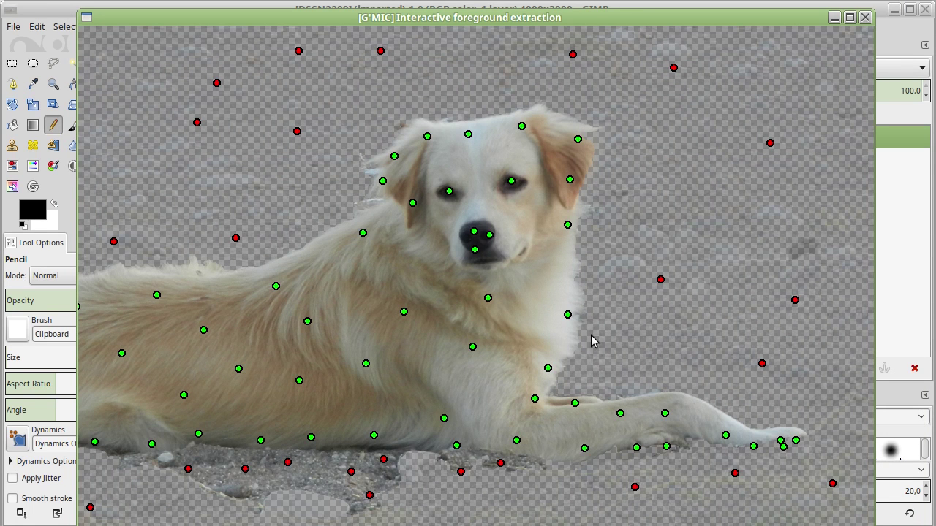
{"action": "left_click_drag", "start_coordinate": [592, 340], "coordinate": [632, 336]}
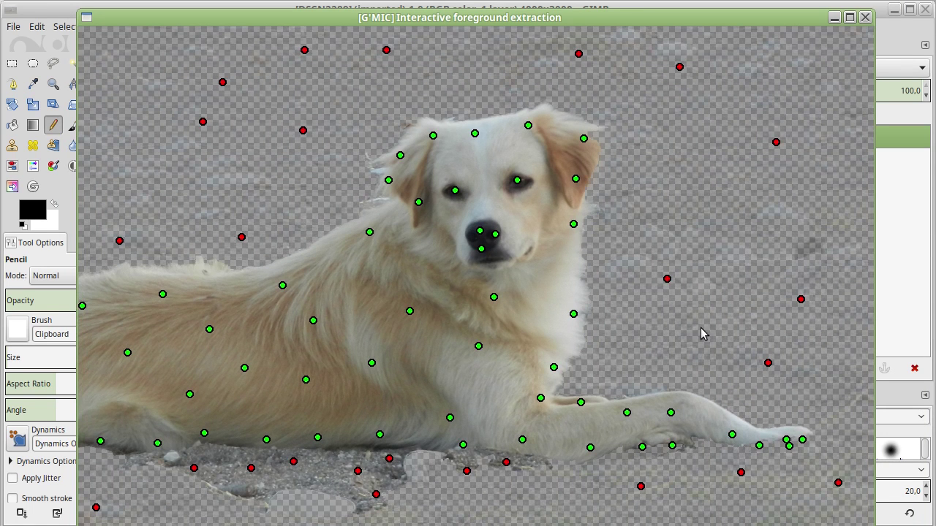
Step: Pan the preview left and right, then zoom out to show the whole dog and stick debris
{"action": "key", "text": "Left"}
{"action": "key", "text": "Left"}
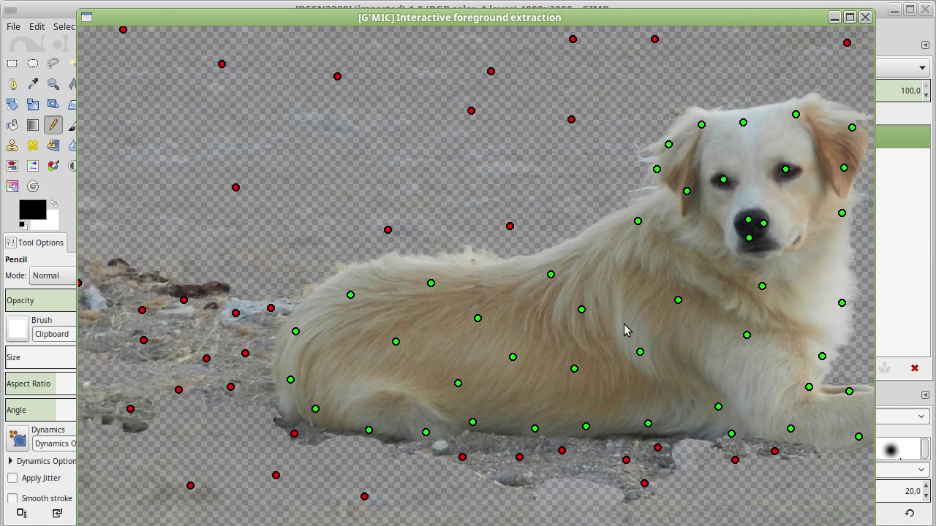
{"action": "key", "text": "Right"}
{"action": "key", "text": "Right"}
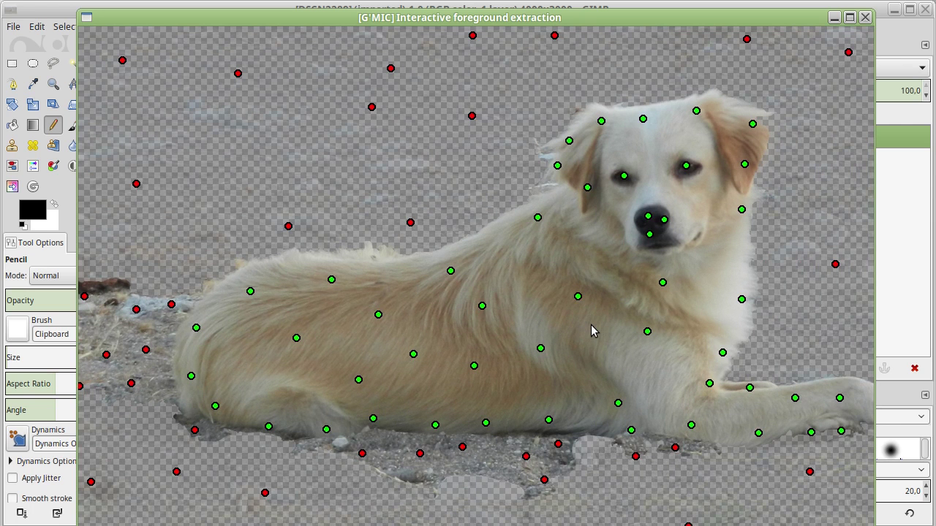
{"action": "scroll", "coordinate": [494, 162], "scroll_direction": "down", "scroll_amount": 1}
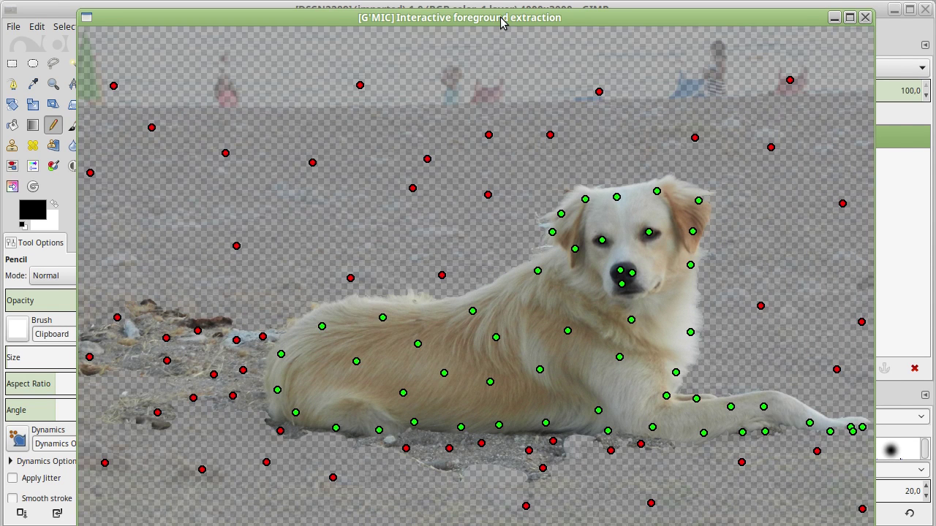
{"action": "left_click_drag", "start_coordinate": [501, 22], "coordinate": [520, 13]}
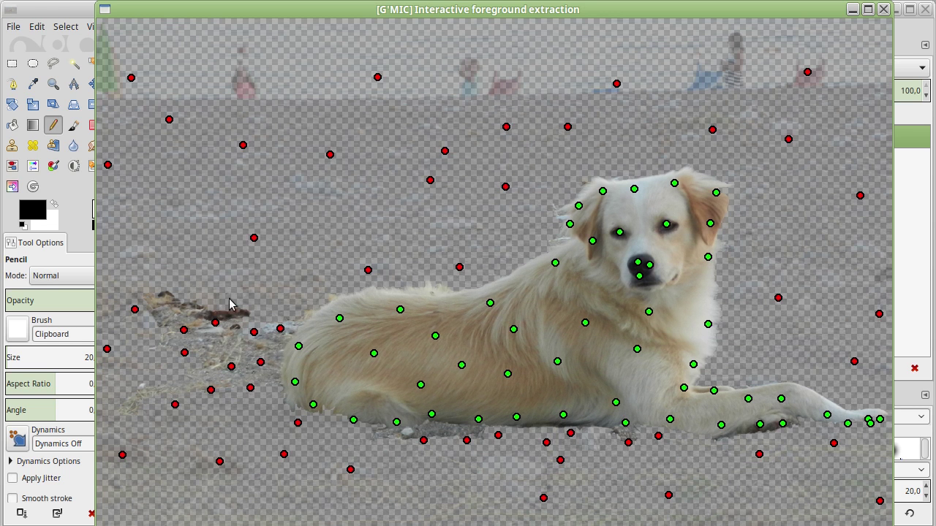
Step: Cover the stick debris left of the dog with red background points
{"action": "right_click", "coordinate": [163, 300]}
{"action": "right_click", "coordinate": [183, 316]}
{"action": "right_click", "coordinate": [238, 314]}
{"action": "right_click", "coordinate": [267, 342]}
{"action": "right_click", "coordinate": [241, 348]}
{"action": "right_click", "coordinate": [197, 335]}
{"action": "right_click", "coordinate": [217, 356]}
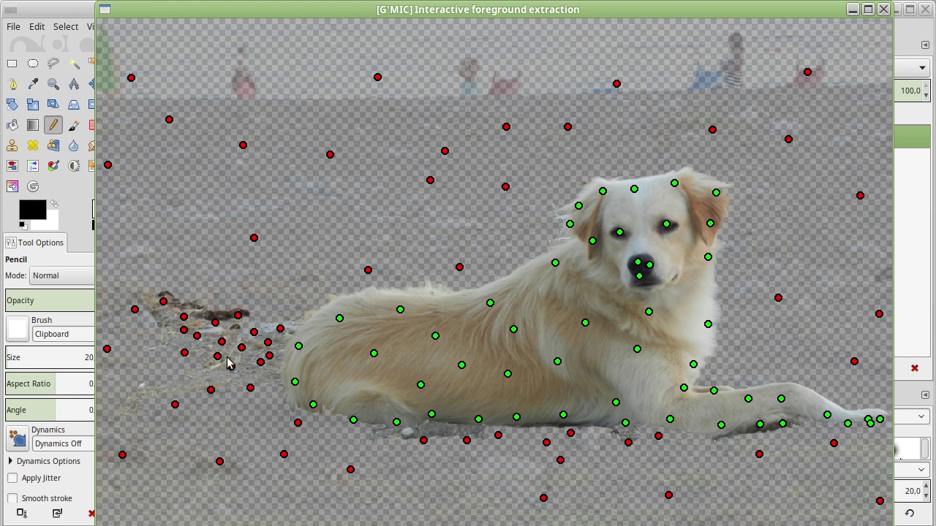
{"action": "right_click", "coordinate": [250, 377]}
Step: Add red background points on the sand beneath the stick and below the dog's belly
{"action": "right_click", "coordinate": [214, 379]}
{"action": "right_click", "coordinate": [184, 386]}
{"action": "right_click", "coordinate": [149, 391]}
{"action": "right_click", "coordinate": [130, 406]}
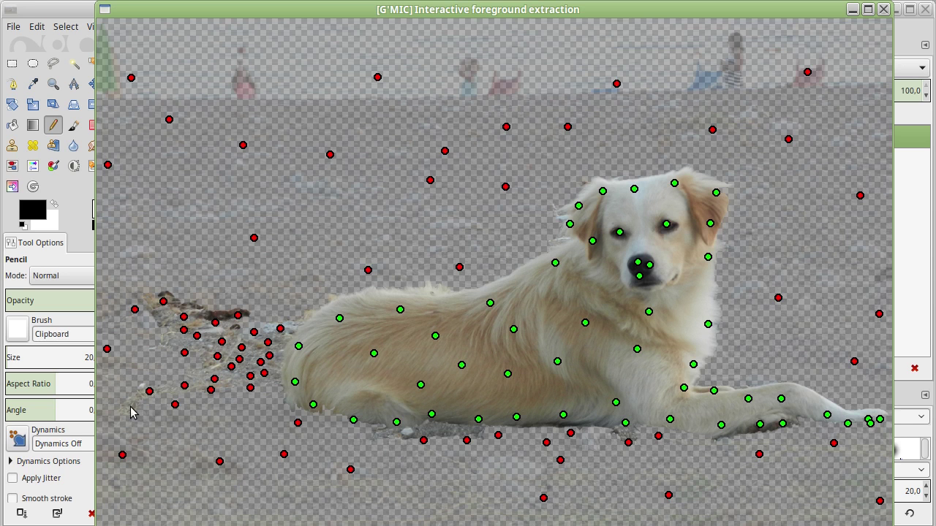
{"action": "right_click", "coordinate": [434, 430]}
{"action": "right_click", "coordinate": [459, 432]}
Step: Shrink the G'MIC window and add foreground points along the dog's lower rear edge and rump
{"action": "mouse_move", "coordinate": [359, 10]}
{"action": "left_mouse_down"}
{"action": "mouse_move", "coordinate": [657, 218]}
{"action": "mouse_move", "coordinate": [649, 99]}
{"action": "left_mouse_up"}
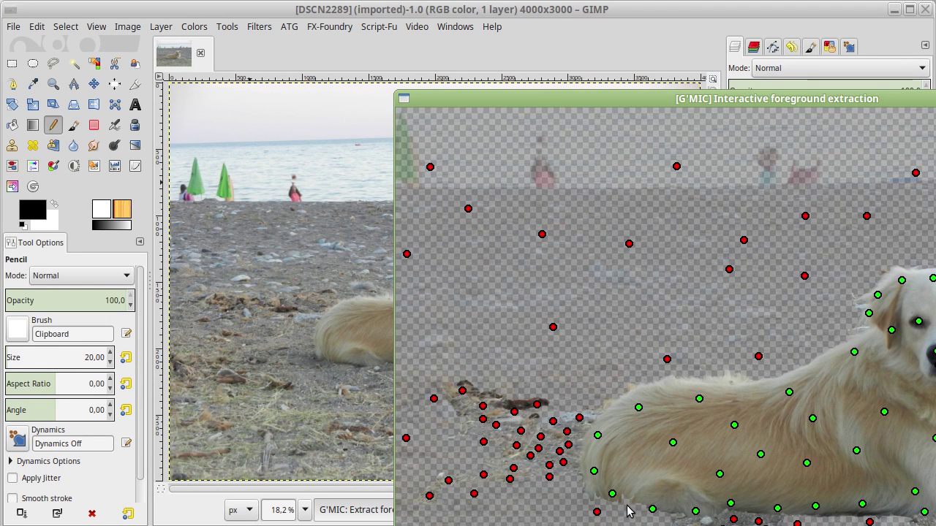
{"action": "left_click", "coordinate": [669, 513]}
{"action": "left_click", "coordinate": [596, 500]}
{"action": "left_click", "coordinate": [589, 456]}
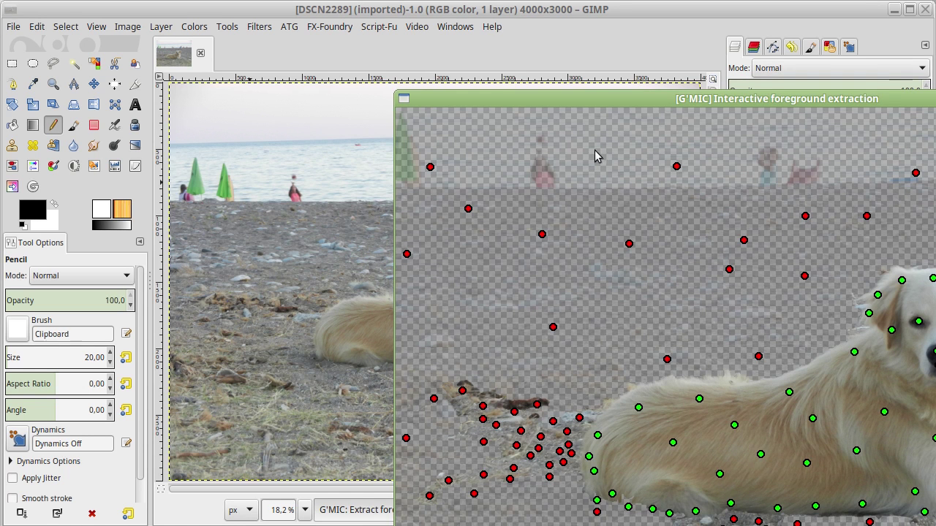
Step: Reposition the G'MIC window and add foreground points on the bottom of the rump and belly edge
{"action": "left_click_drag", "start_coordinate": [678, 99], "coordinate": [546, 29]}
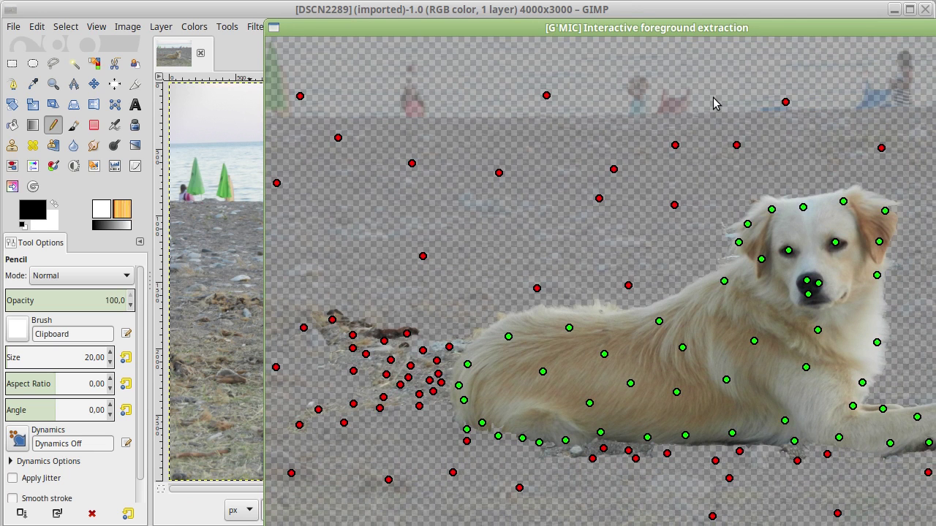
{"action": "mouse_move", "coordinate": [739, 27]}
{"action": "left_mouse_down"}
{"action": "mouse_move", "coordinate": [669, 8]}
{"action": "mouse_move", "coordinate": [544, 7]}
{"action": "left_mouse_up"}
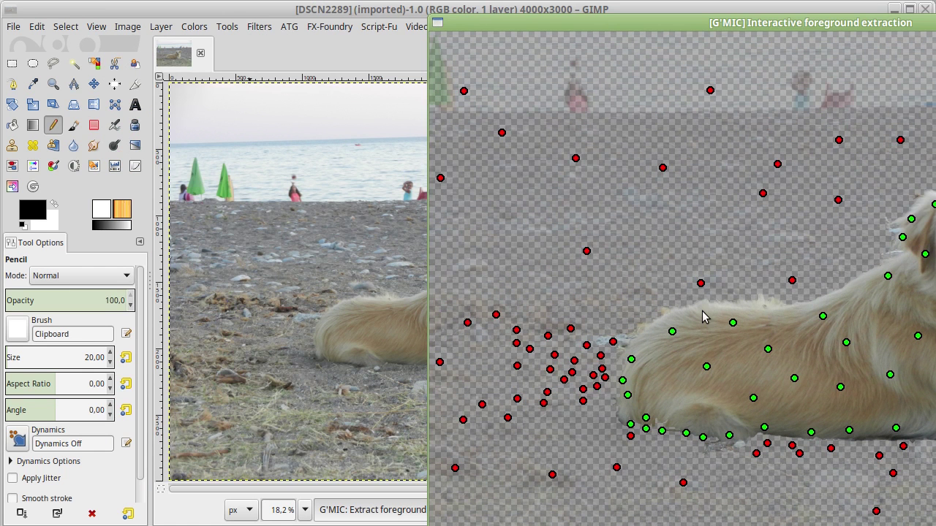
{"action": "left_click", "coordinate": [656, 424]}
{"action": "left_click", "coordinate": [661, 431]}
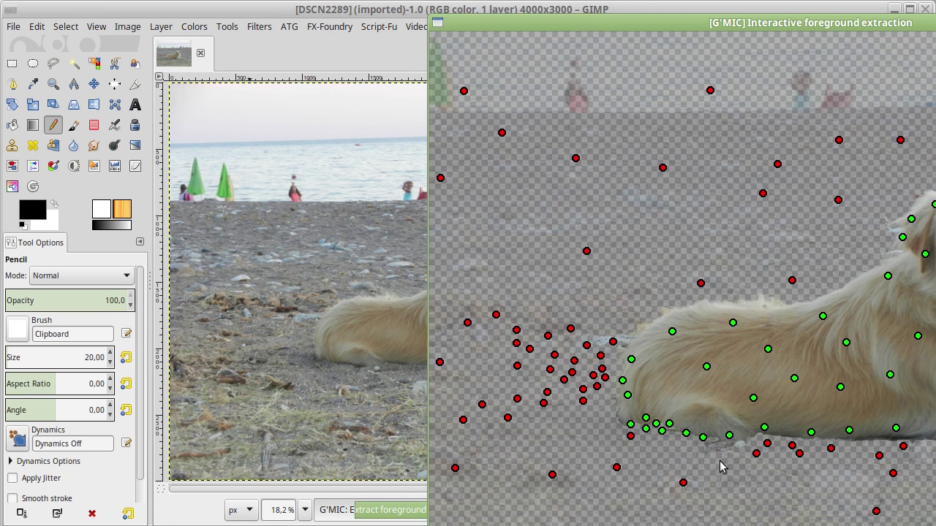
{"action": "left_click", "coordinate": [712, 444]}
{"action": "left_click", "coordinate": [672, 437]}
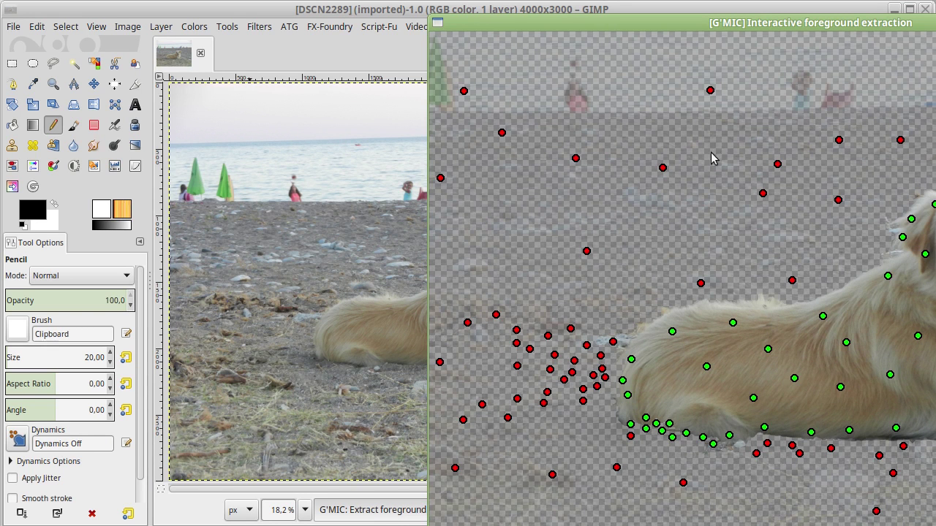
Step: Mark the sand under the dog as background and apply the extraction at full resolution
{"action": "mouse_move", "coordinate": [753, 27]}
{"action": "left_mouse_down"}
{"action": "mouse_move", "coordinate": [304, 128]}
{"action": "mouse_move", "coordinate": [309, 115]}
{"action": "mouse_move", "coordinate": [439, 63]}
{"action": "left_mouse_up"}
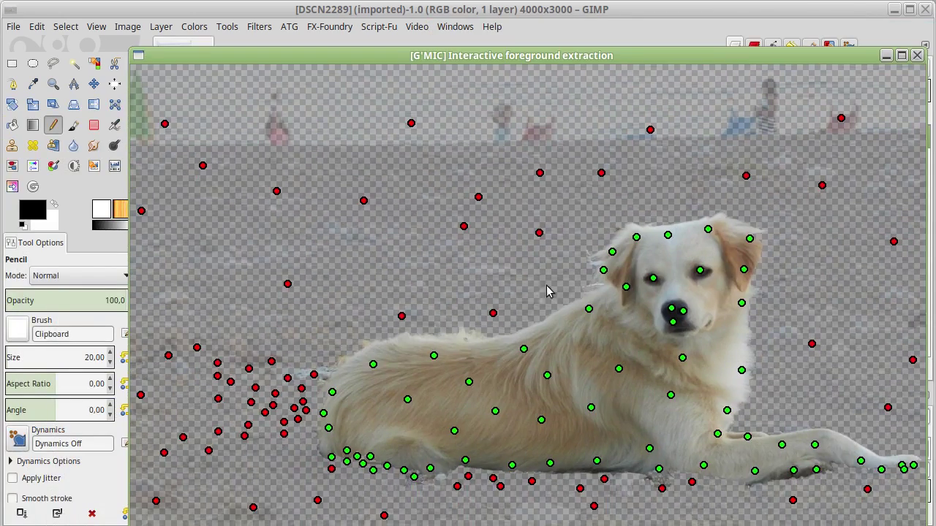
{"action": "right_click", "coordinate": [663, 481]}
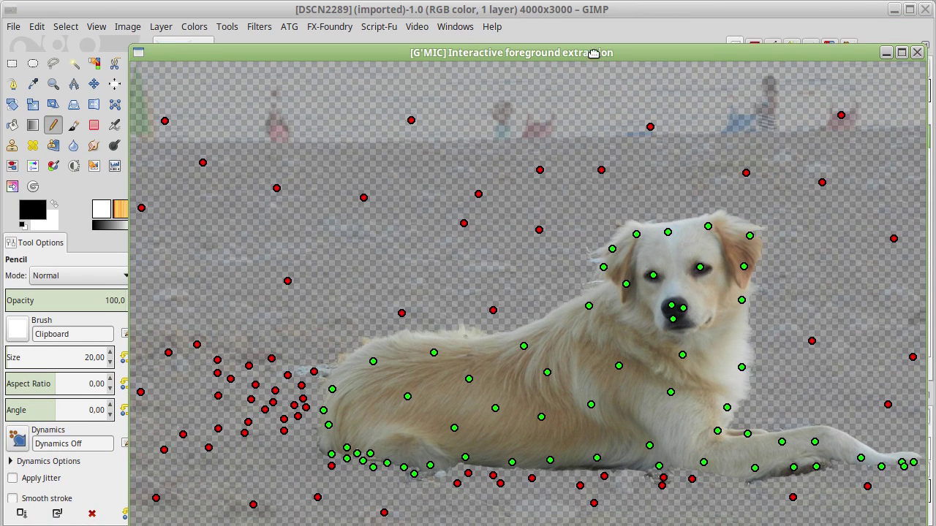
{"action": "left_click_drag", "start_coordinate": [596, 63], "coordinate": [587, 16]}
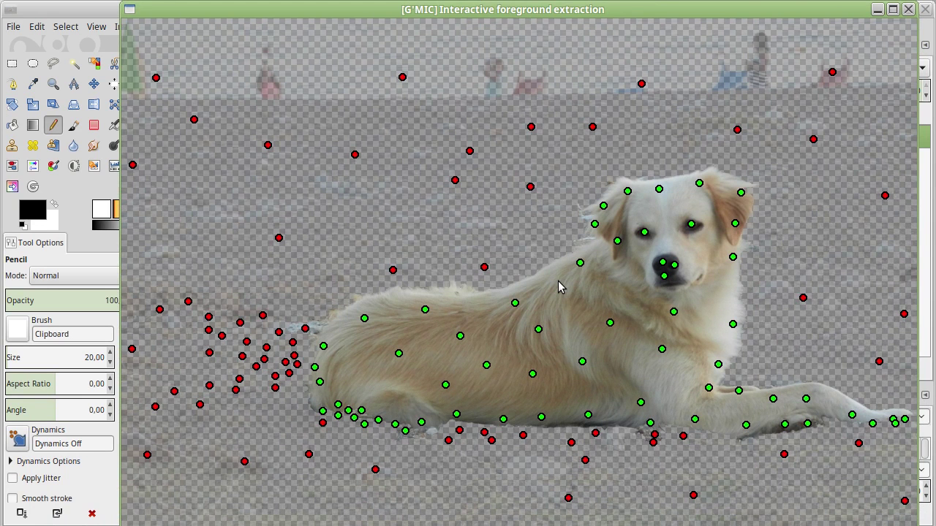
{"action": "key", "text": "Return"}
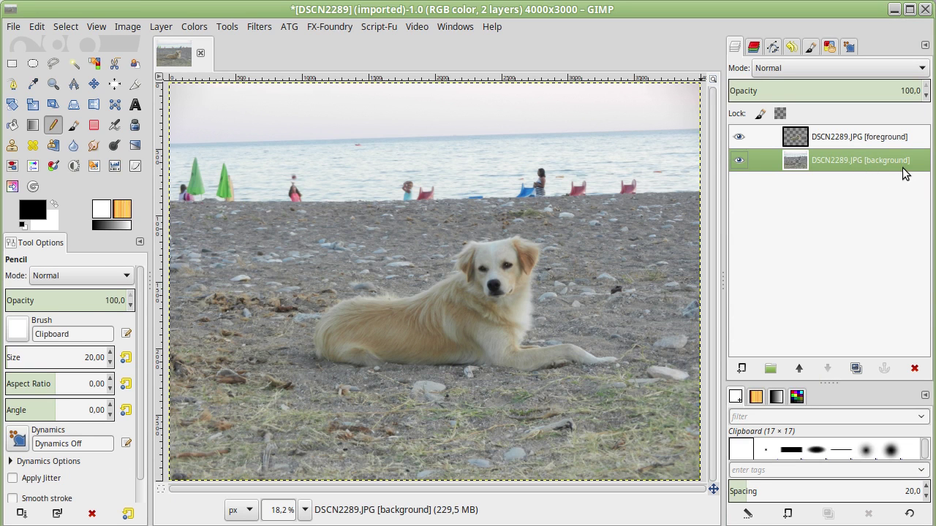
Step: Select the foreground layer, check it by toggling its visibility, then hide the background layer
{"action": "left_click", "coordinate": [871, 137]}
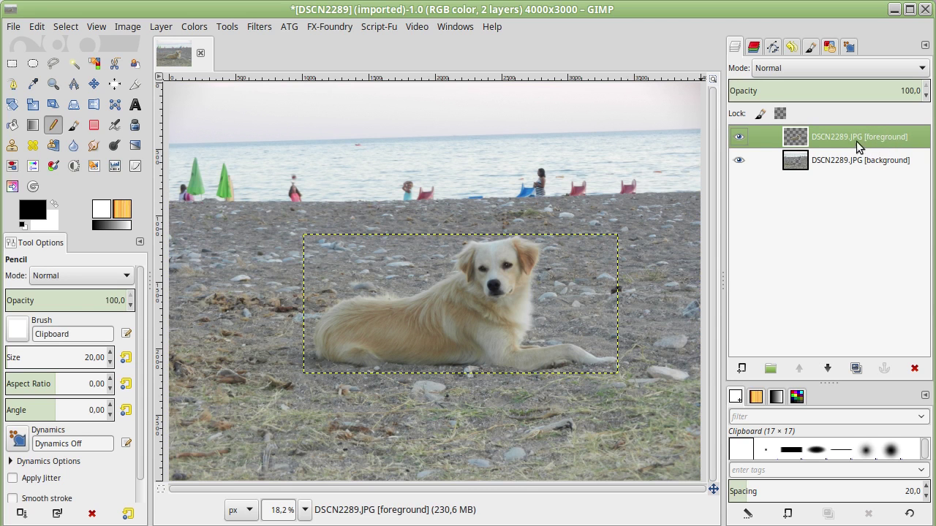
{"action": "left_click", "coordinate": [738, 139]}
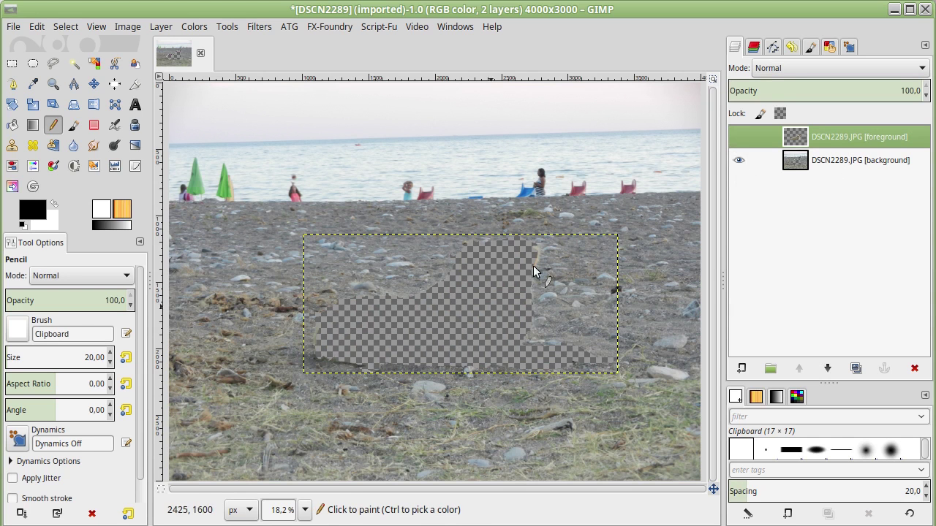
{"action": "left_click", "coordinate": [739, 137]}
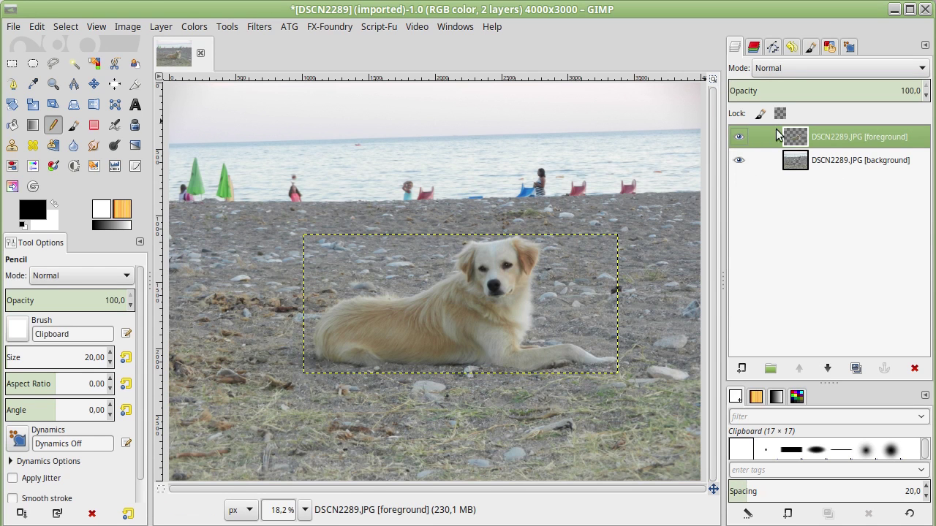
{"action": "left_click", "coordinate": [739, 160]}
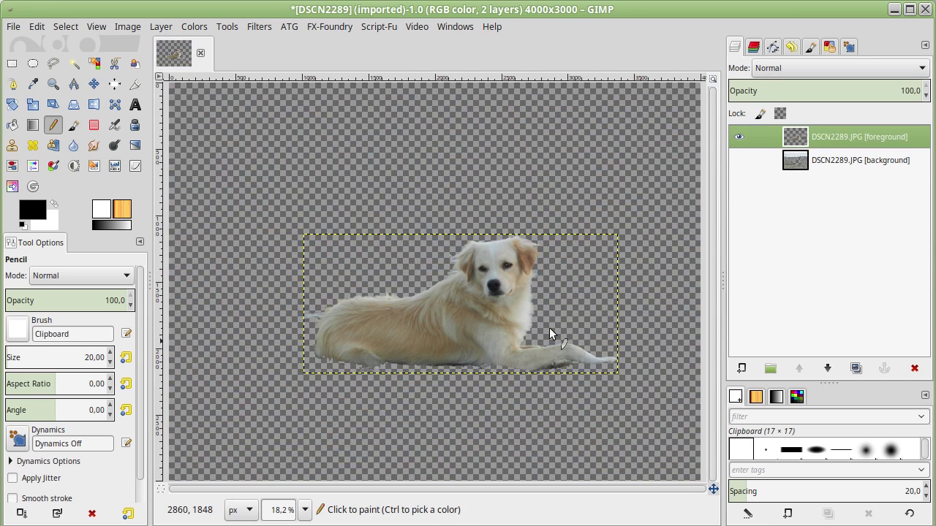
Step: Zoom and scroll to bring the cut-out dog into close view
{"action": "scroll", "coordinate": [541, 318], "scroll_direction": "up", "scroll_amount": 2}
{"action": "scroll", "coordinate": [534, 296], "scroll_direction": "up", "scroll_amount": 1}
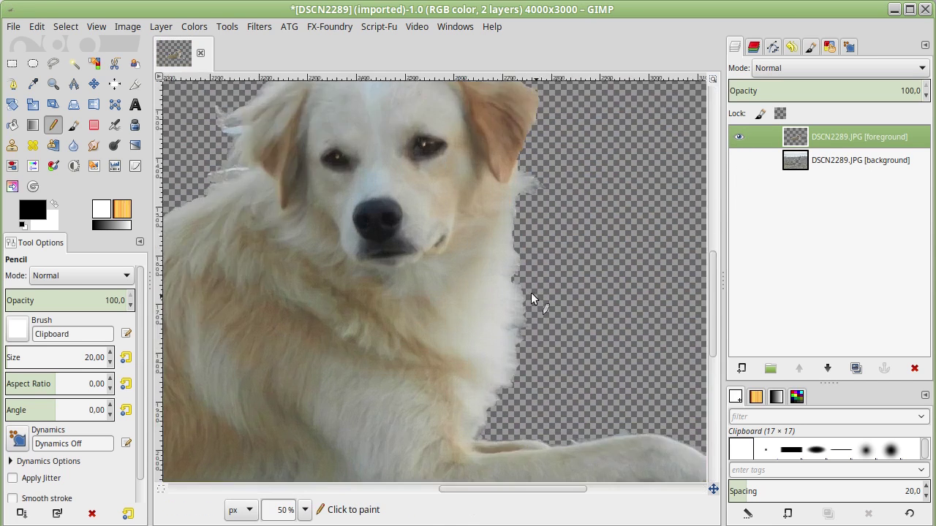
{"action": "scroll", "coordinate": [525, 234], "scroll_direction": "up", "scroll_amount": 2}
{"action": "scroll", "coordinate": [522, 211], "scroll_direction": "up", "scroll_amount": 3}
{"action": "scroll", "coordinate": [441, 124], "scroll_direction": "up", "scroll_amount": 2}
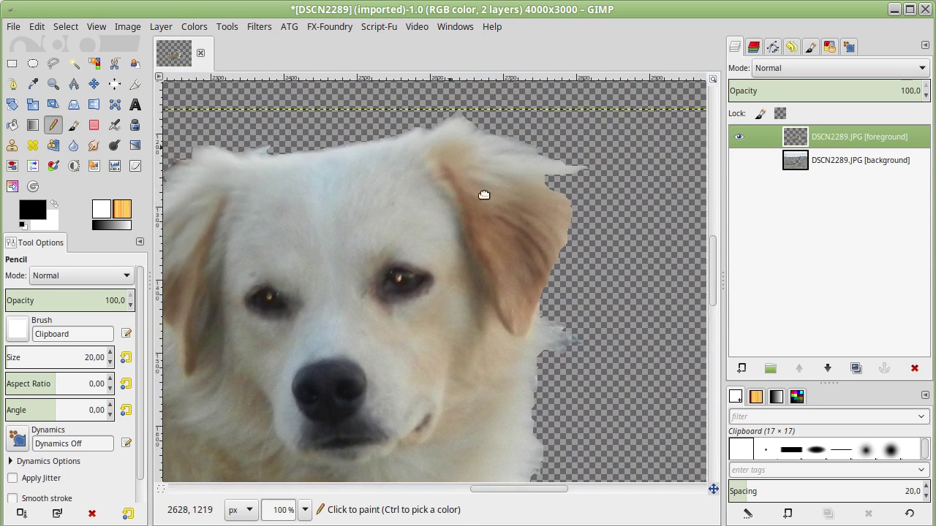
{"action": "scroll", "coordinate": [454, 205], "scroll_direction": "up", "scroll_amount": 2}
{"action": "scroll", "coordinate": [453, 205], "scroll_direction": "left", "scroll_amount": 2}
{"action": "scroll", "coordinate": [387, 212], "scroll_direction": "left", "scroll_amount": 3}
{"action": "scroll", "coordinate": [488, 191], "scroll_direction": "down", "scroll_amount": 1}
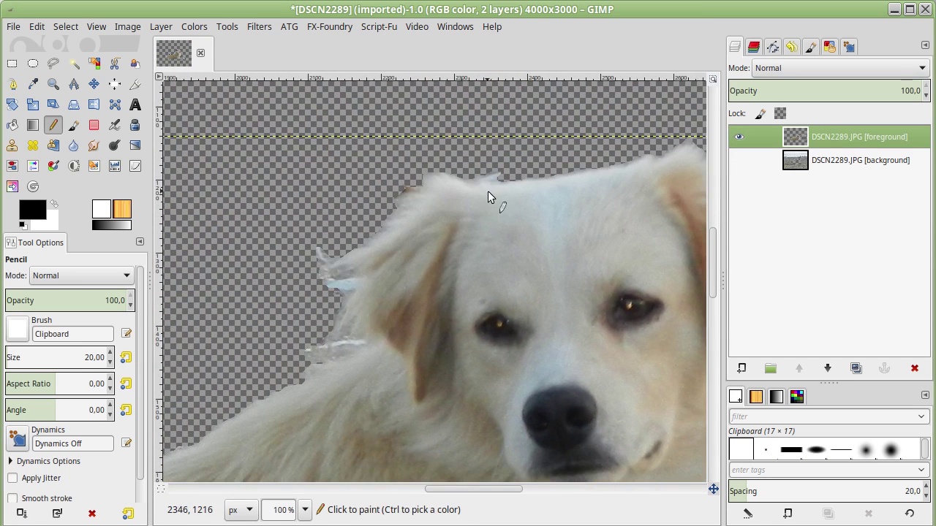
{"action": "scroll", "coordinate": [362, 315], "scroll_direction": "down", "scroll_amount": 1}
{"action": "scroll", "coordinate": [314, 314], "scroll_direction": "left", "scroll_amount": 2}
{"action": "scroll", "coordinate": [313, 314], "scroll_direction": "down", "scroll_amount": 2}
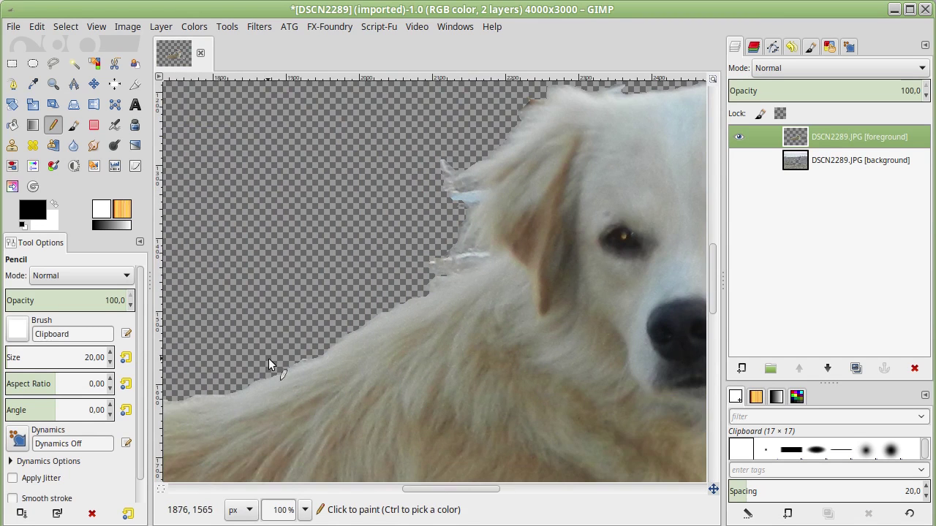
{"action": "scroll", "coordinate": [351, 321], "scroll_direction": "down", "scroll_amount": 2}
{"action": "scroll", "coordinate": [446, 277], "scroll_direction": "left", "scroll_amount": 3}
Step: Pan along the dog's back and belly to inspect the cut-out fur edges
{"action": "left_click_drag", "start_coordinate": [253, 270], "coordinate": [549, 254]}
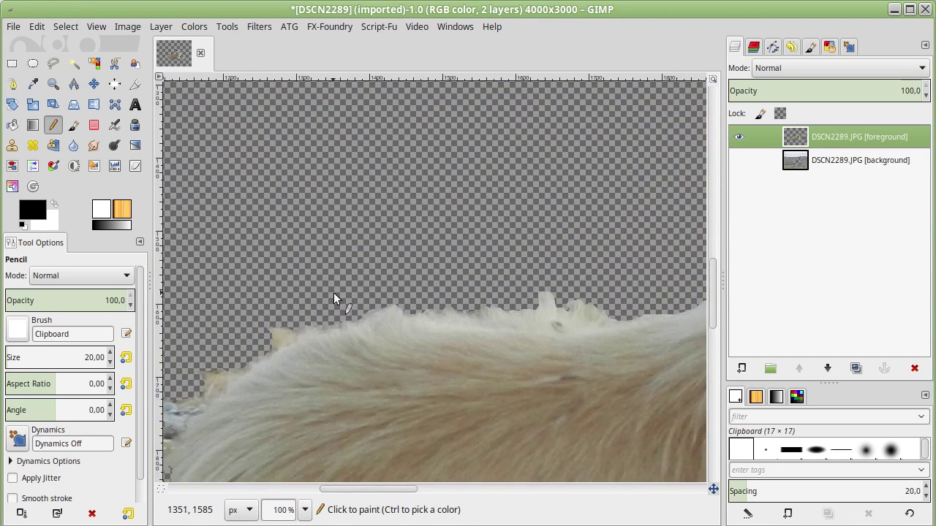
{"action": "left_click_drag", "start_coordinate": [334, 293], "coordinate": [477, 164]}
{"action": "left_click_drag", "start_coordinate": [416, 300], "coordinate": [492, 161]}
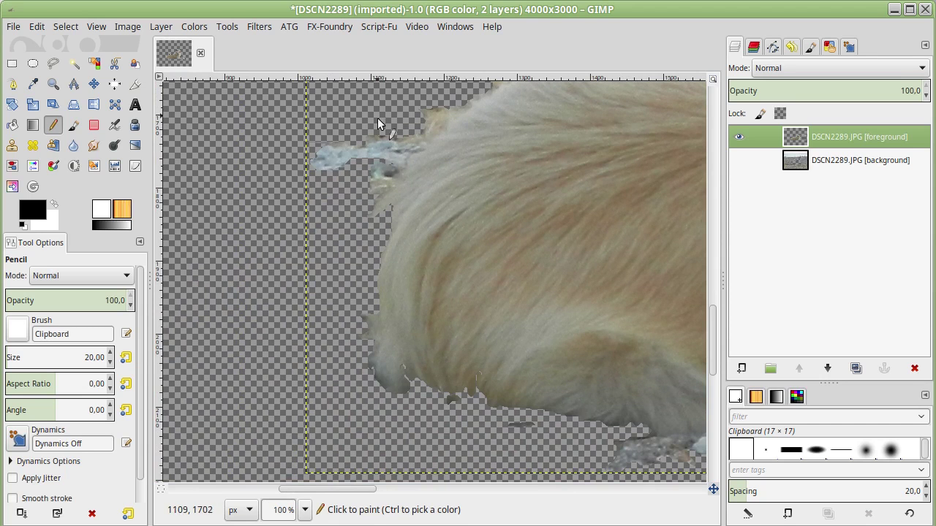
{"action": "left_click_drag", "start_coordinate": [571, 238], "coordinate": [463, 153]}
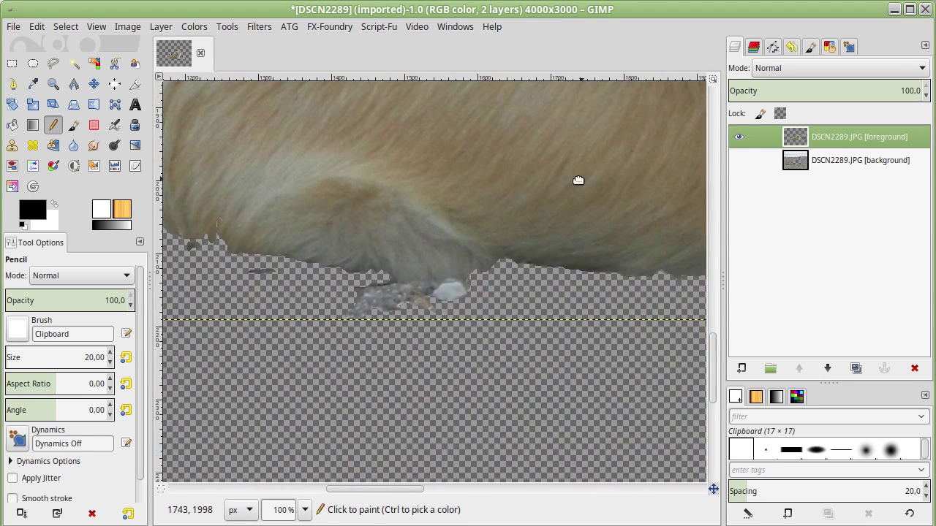
{"action": "left_click_drag", "start_coordinate": [577, 180], "coordinate": [499, 172]}
{"action": "left_click_drag", "start_coordinate": [572, 184], "coordinate": [447, 130]}
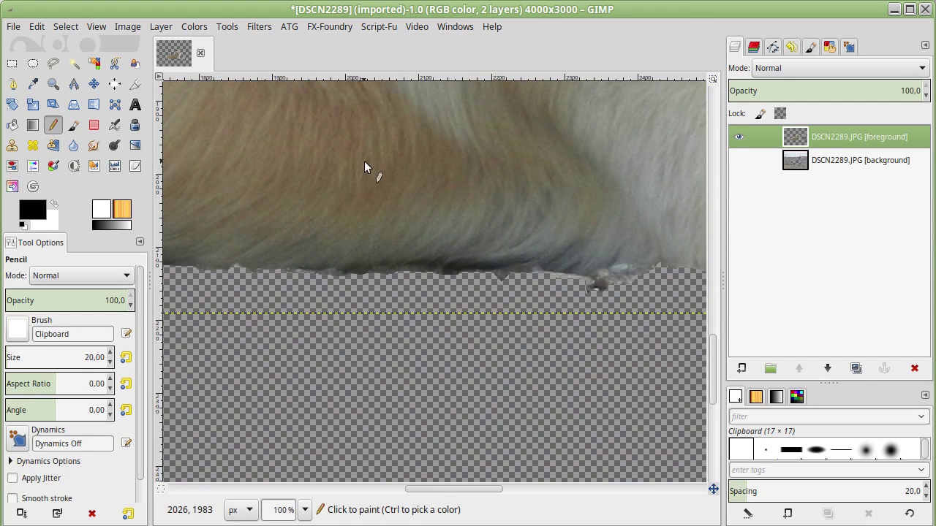
{"action": "left_click_drag", "start_coordinate": [364, 161], "coordinate": [524, 226]}
{"action": "left_click_drag", "start_coordinate": [579, 211], "coordinate": [503, 196]}
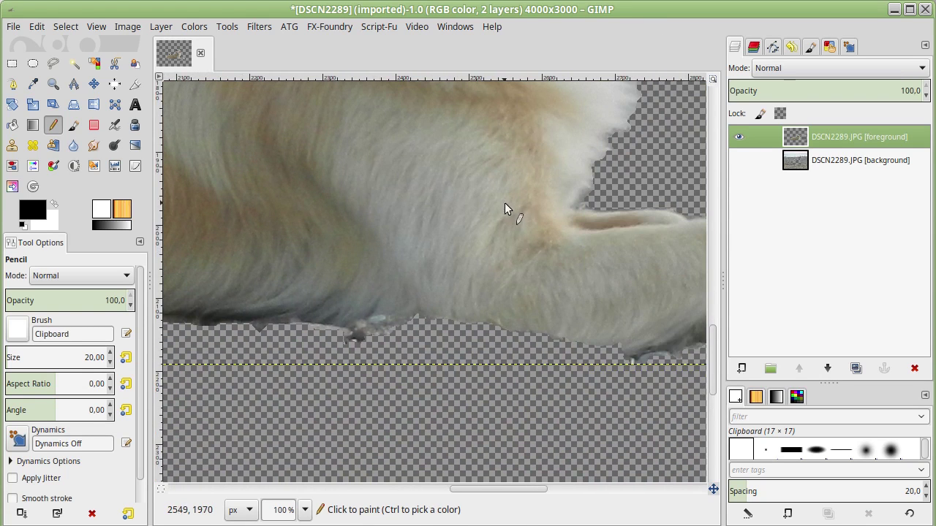
{"action": "scroll", "coordinate": [492, 183], "scroll_direction": "down", "scroll_amount": 2}
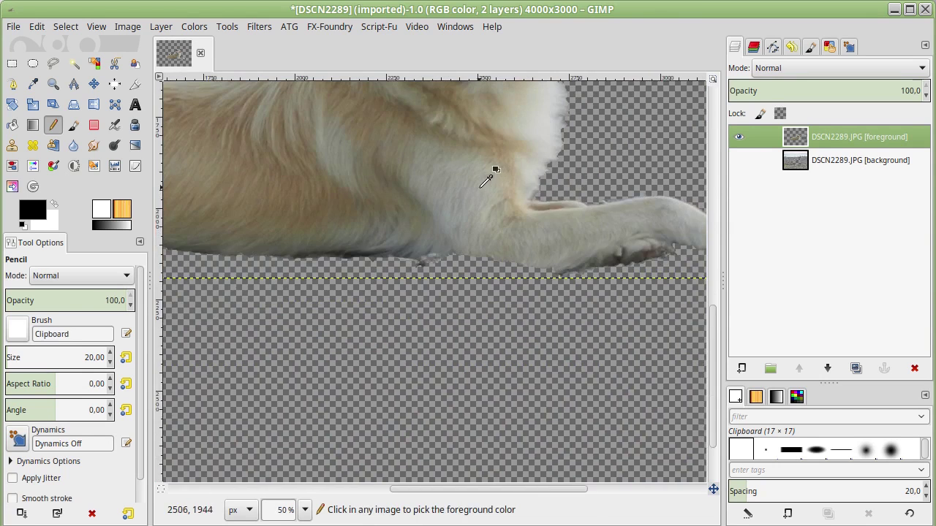
{"action": "scroll", "coordinate": [485, 172], "scroll_direction": "down", "scroll_amount": 2}
{"action": "left_click_drag", "start_coordinate": [483, 272], "coordinate": [490, 276]}
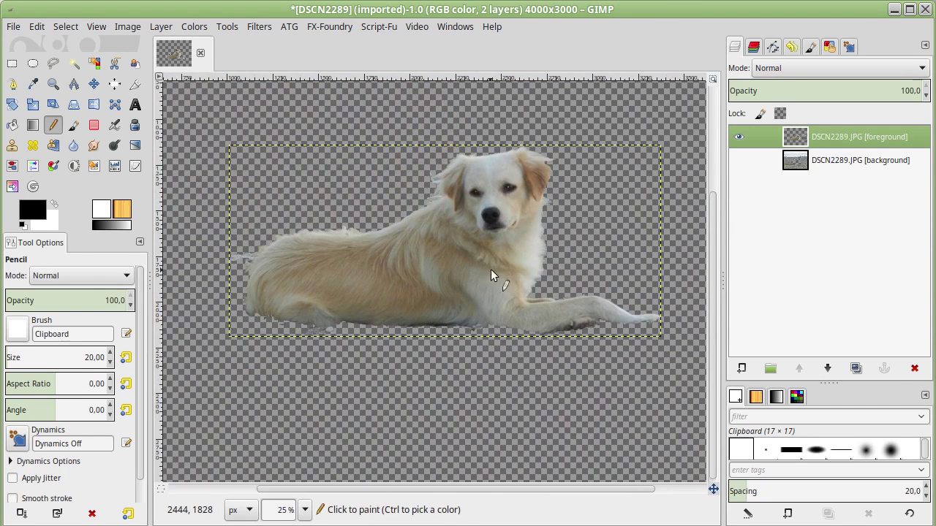
{"action": "scroll", "coordinate": [479, 212], "scroll_direction": "down", "scroll_amount": 1}
{"action": "scroll", "coordinate": [479, 211], "scroll_direction": "up", "scroll_amount": 4}
{"action": "scroll", "coordinate": [479, 212], "scroll_direction": "down", "scroll_amount": 2}
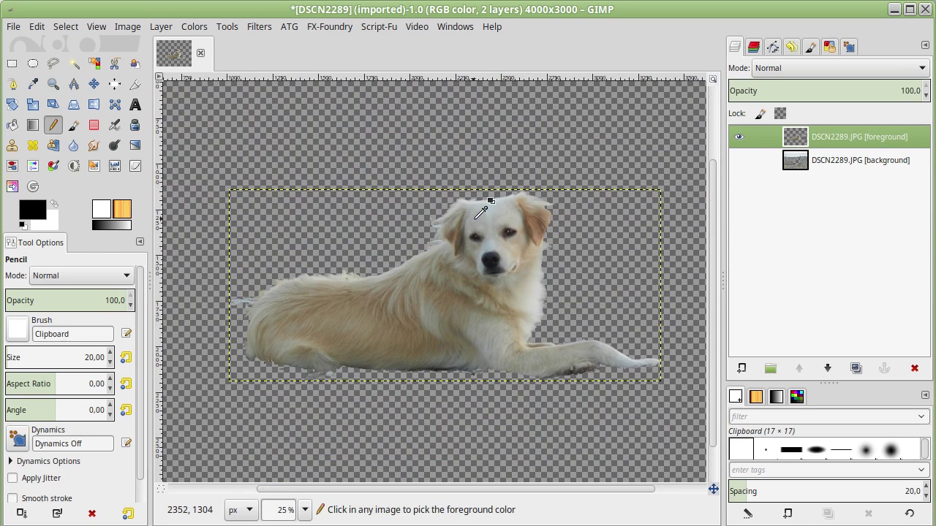
{"action": "scroll", "coordinate": [474, 220], "scroll_direction": "down", "scroll_amount": 1, "text": "ctrl"}
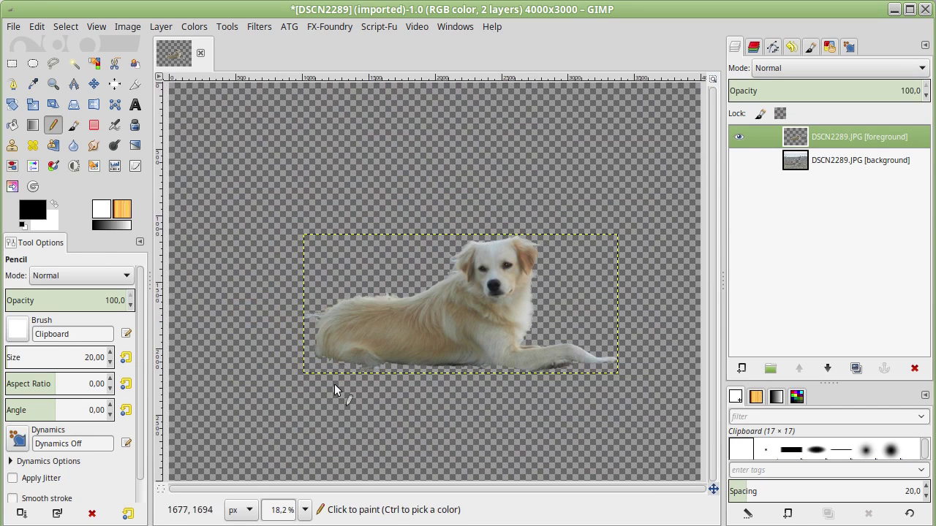
Step: Add the park photo DSCN2546.JPG as a layer beneath the dog and check its visibility
{"action": "left_click_drag", "start_coordinate": [935, 219], "coordinate": [745, 190]}
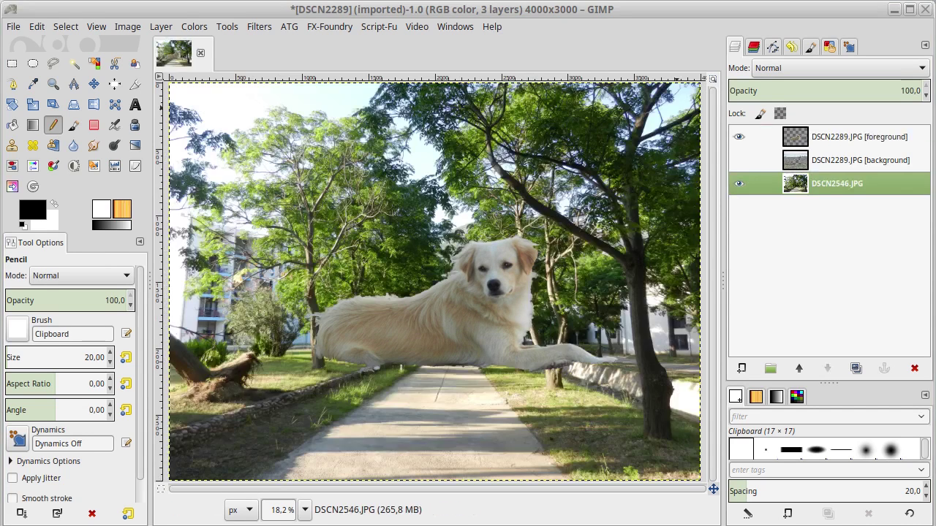
{"action": "left_click", "coordinate": [742, 190]}
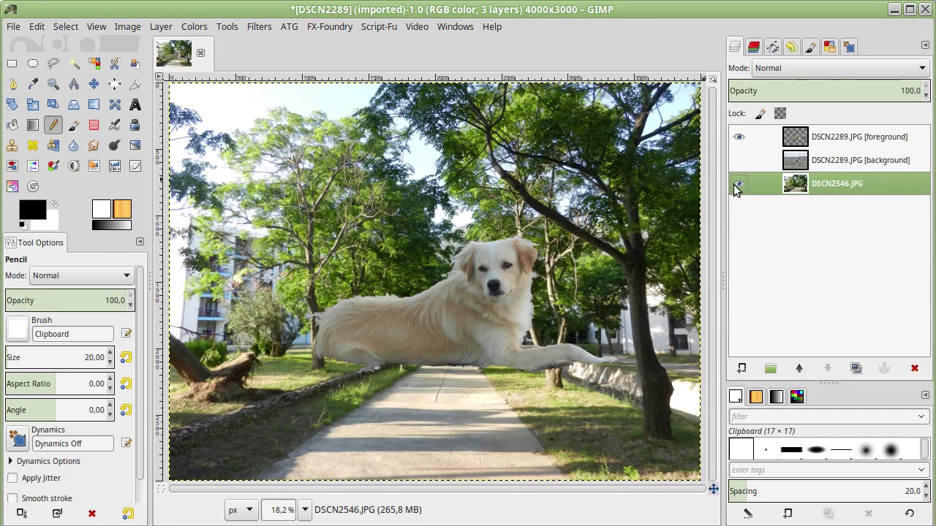
{"action": "left_click", "coordinate": [735, 185]}
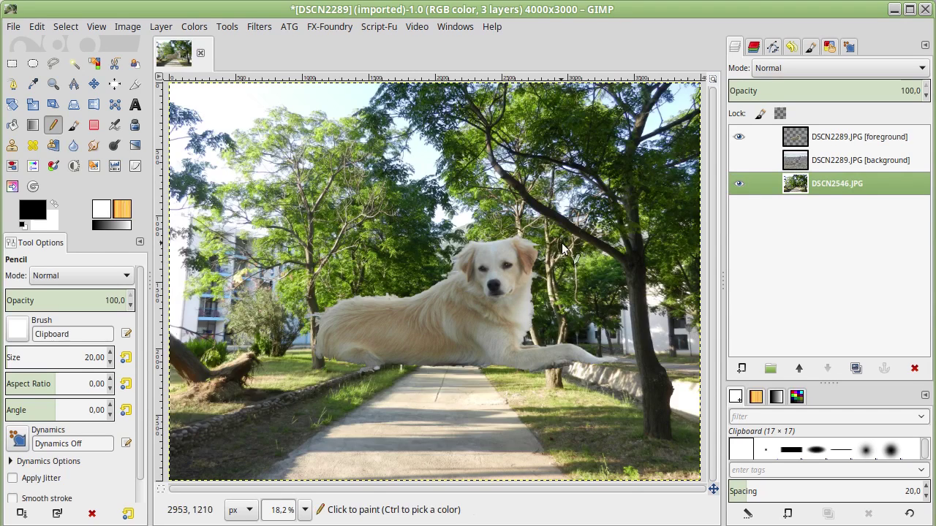
{"action": "scroll", "coordinate": [563, 244], "scroll_direction": "down", "scroll_amount": 1}
{"action": "scroll", "coordinate": [562, 244], "scroll_direction": "up", "scroll_amount": 1}
Step: Move the dog layer down so it lies across the path near the bottom edge
{"action": "left_click", "coordinate": [833, 142]}
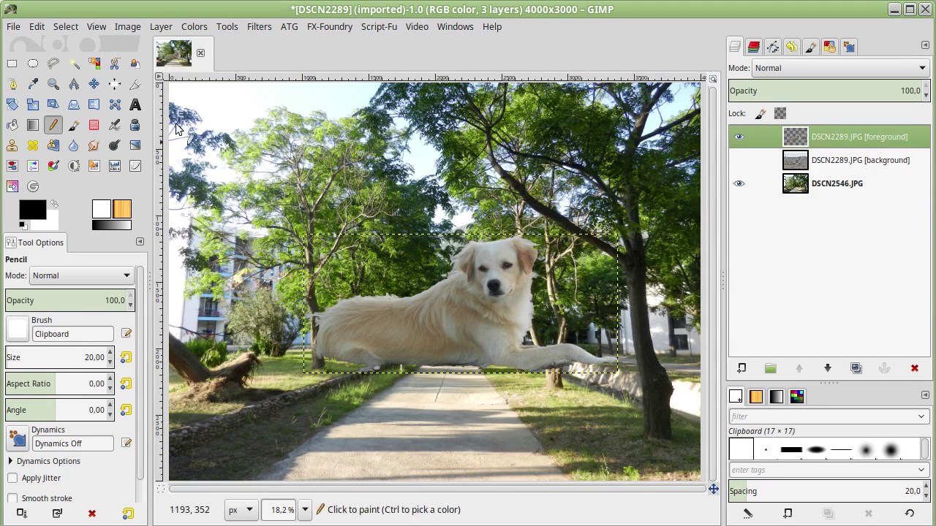
{"action": "left_click", "coordinate": [94, 84]}
{"action": "left_click_drag", "start_coordinate": [450, 311], "coordinate": [433, 404]}
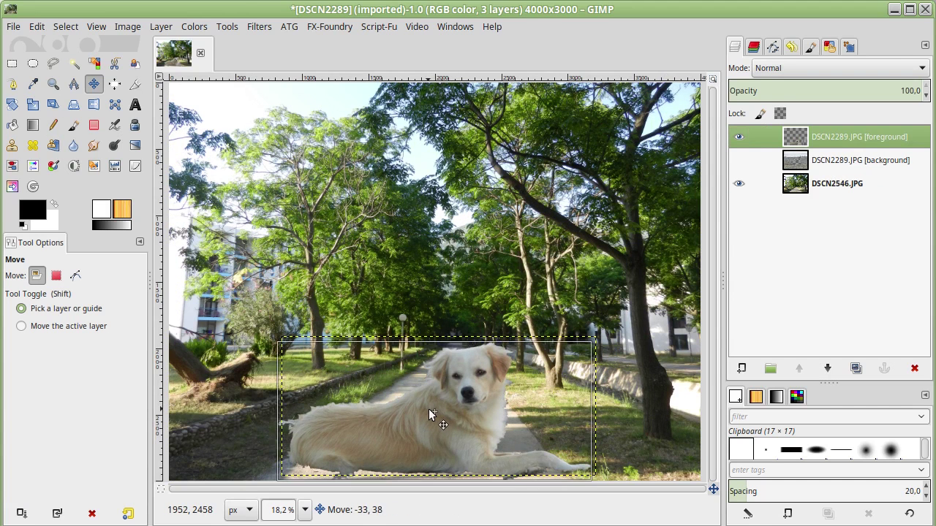
{"action": "left_click_drag", "start_coordinate": [432, 413], "coordinate": [426, 424]}
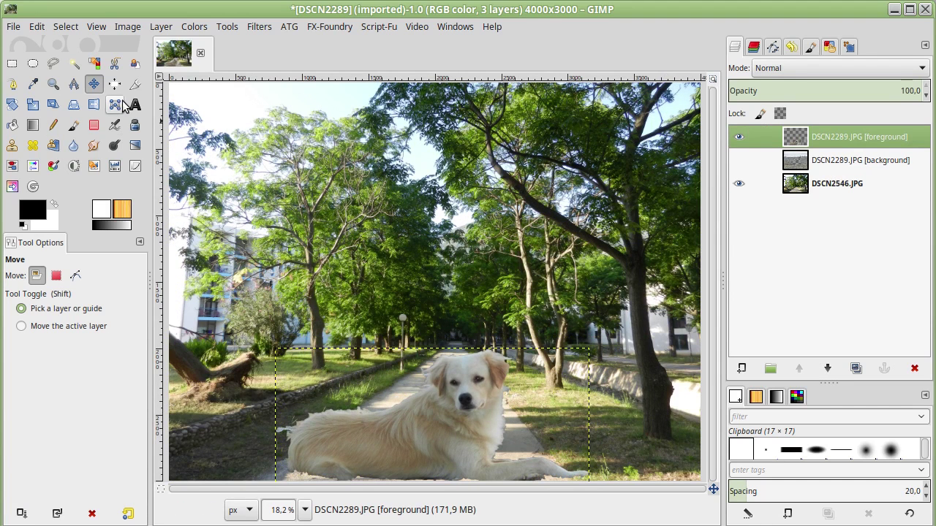
Step: Scale the dog layer down to 1277×567 px and move it onto the grass right of the path
{"action": "left_click", "coordinate": [33, 105]}
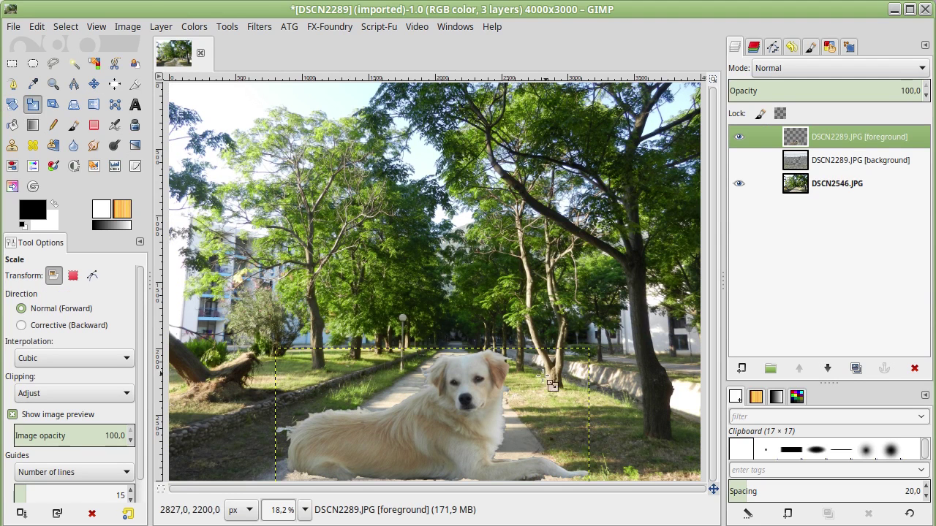
{"action": "left_click", "coordinate": [483, 394]}
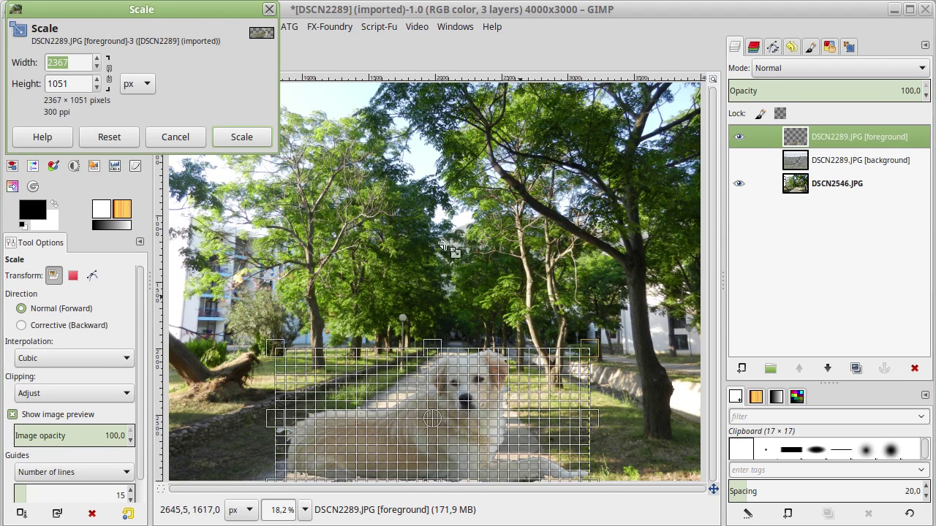
{"action": "mouse_move", "coordinate": [585, 358]}
{"action": "left_mouse_down"}
{"action": "mouse_move", "coordinate": [436, 404]}
{"action": "mouse_move", "coordinate": [431, 422]}
{"action": "left_mouse_up"}
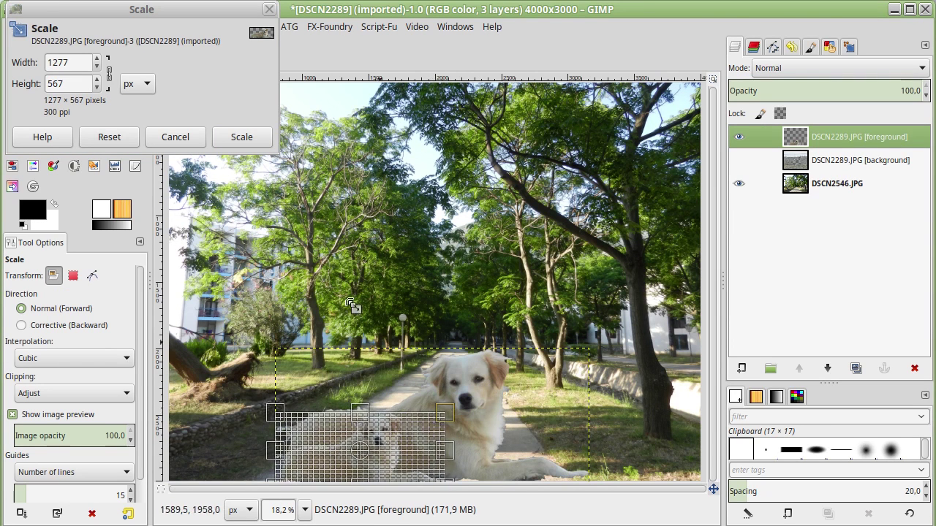
{"action": "left_click", "coordinate": [241, 137]}
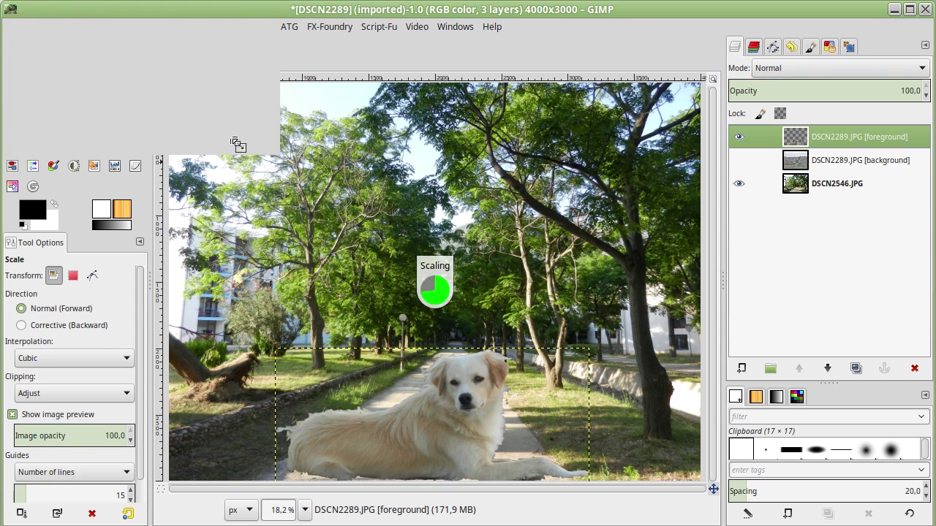
{"action": "left_click", "coordinate": [93, 85]}
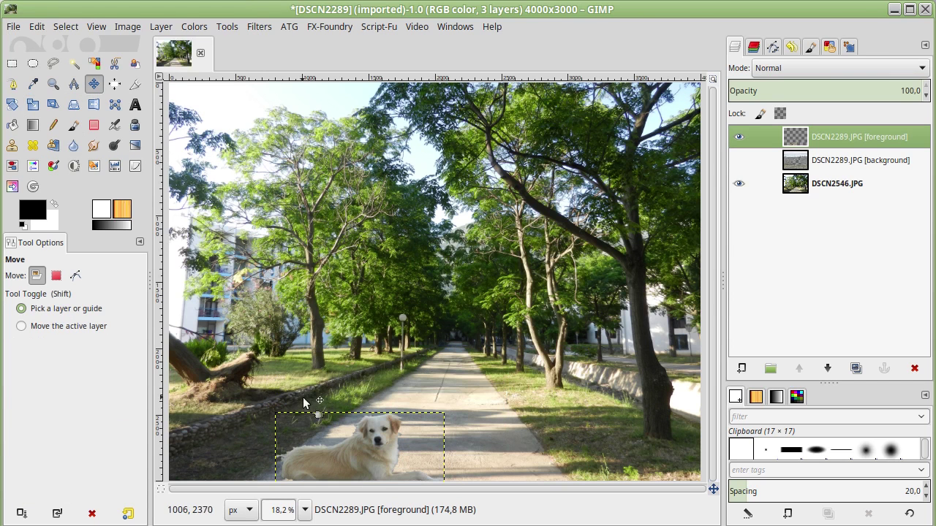
{"action": "mouse_move", "coordinate": [362, 465]}
{"action": "left_mouse_down"}
{"action": "mouse_move", "coordinate": [445, 454]}
{"action": "mouse_move", "coordinate": [450, 421]}
{"action": "mouse_move", "coordinate": [542, 427]}
{"action": "left_mouse_up"}
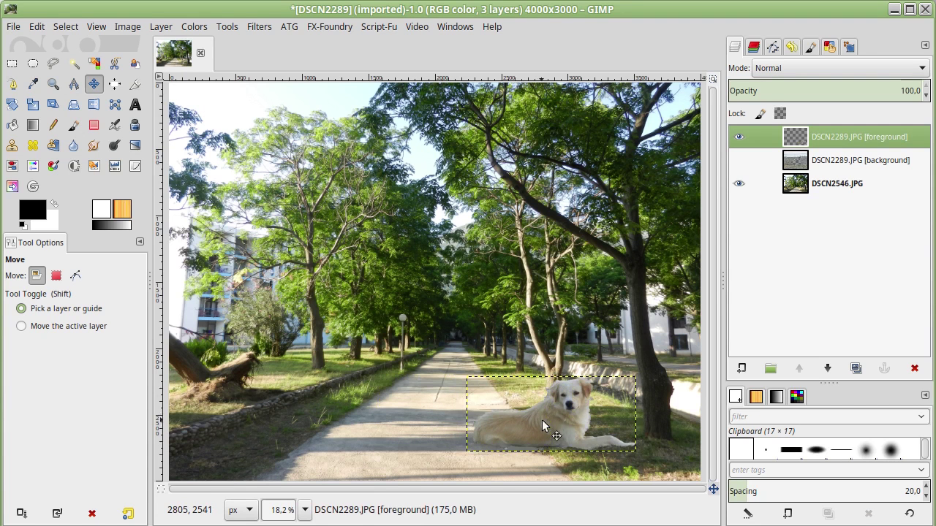
Step: Scale the dog layer down further
{"action": "left_click", "coordinate": [32, 105]}
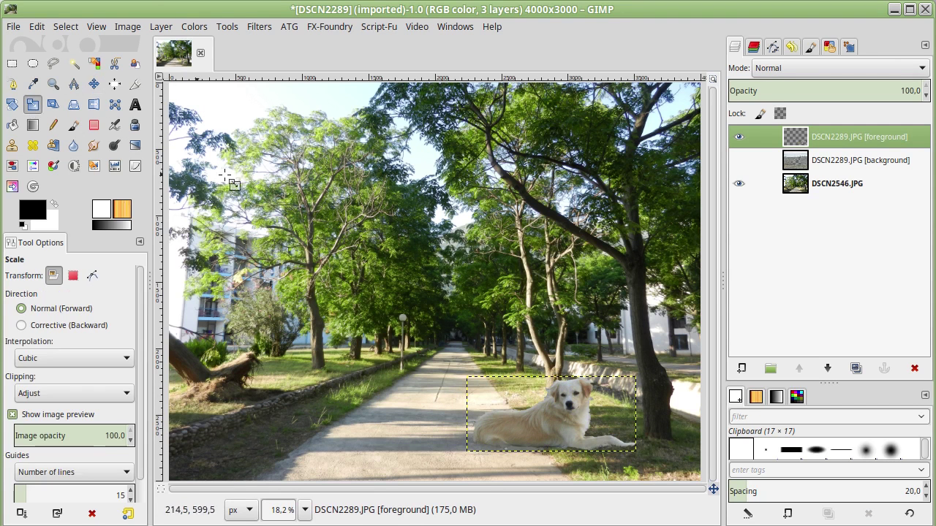
{"action": "left_click", "coordinate": [568, 407]}
{"action": "mouse_move", "coordinate": [636, 378]}
{"action": "left_mouse_down"}
{"action": "mouse_move", "coordinate": [577, 404]}
{"action": "mouse_move", "coordinate": [583, 413]}
{"action": "left_mouse_up"}
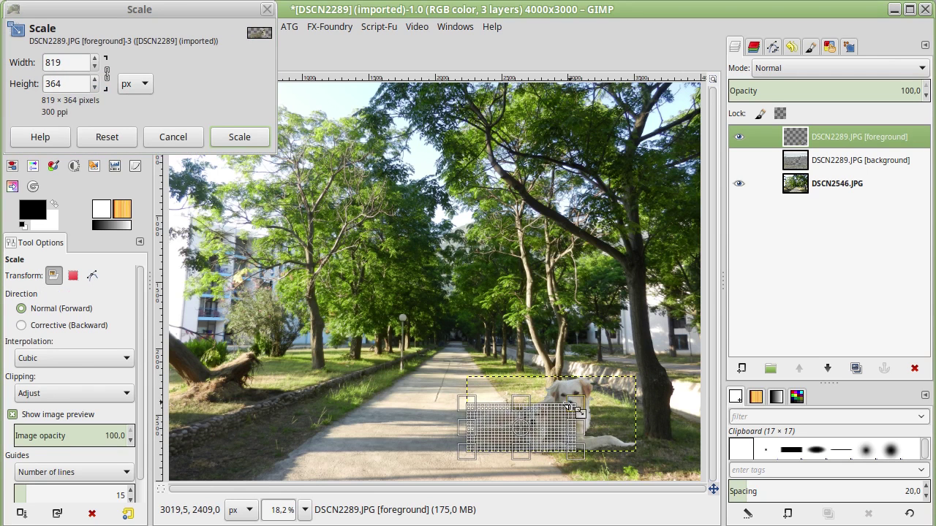
{"action": "left_click", "coordinate": [230, 143]}
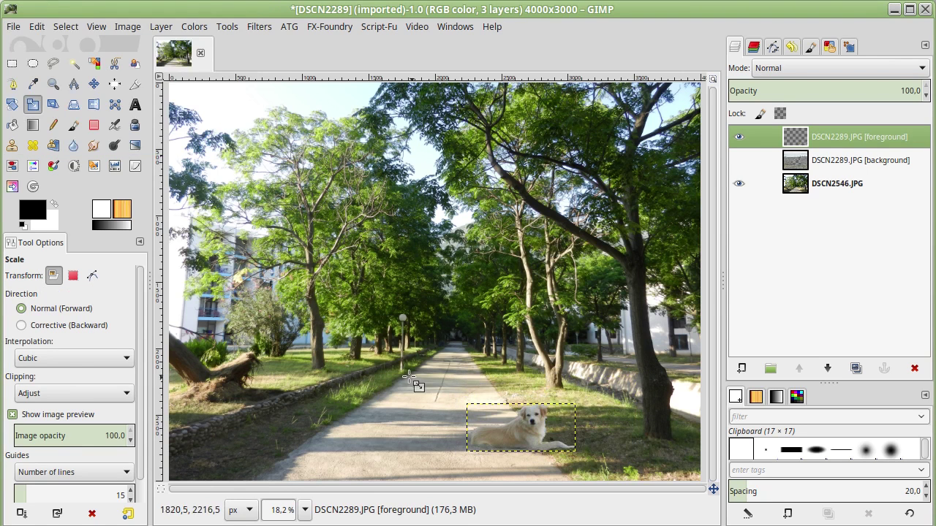
Step: Try the dog at several spots, finally placing it on the grass beside the large tree trunk
{"action": "left_click", "coordinate": [95, 84]}
{"action": "mouse_move", "coordinate": [525, 420]}
{"action": "left_mouse_down"}
{"action": "mouse_move", "coordinate": [593, 420]}
{"action": "mouse_move", "coordinate": [420, 436]}
{"action": "left_mouse_up"}
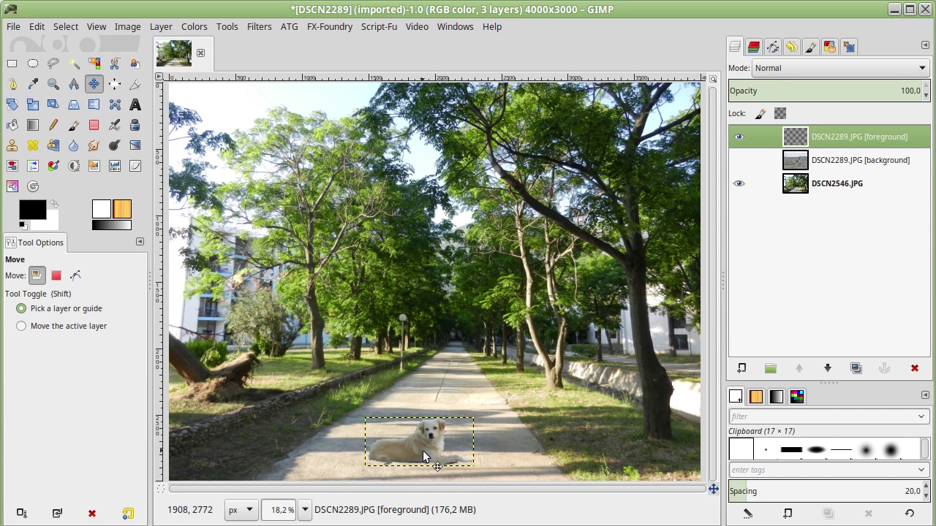
{"action": "left_click_drag", "start_coordinate": [423, 452], "coordinate": [404, 456]}
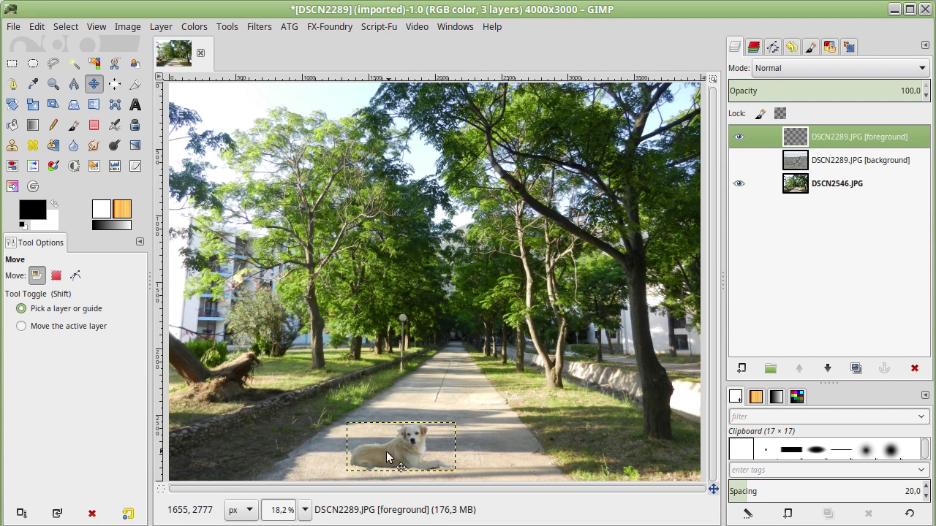
{"action": "mouse_move", "coordinate": [413, 447]}
{"action": "left_mouse_down"}
{"action": "mouse_move", "coordinate": [464, 386]}
{"action": "mouse_move", "coordinate": [395, 463]}
{"action": "left_mouse_up"}
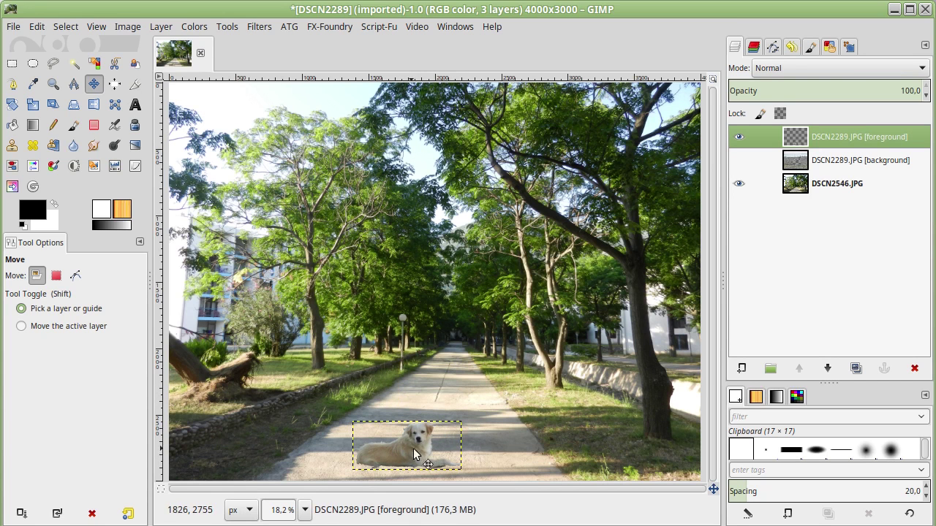
{"action": "mouse_move", "coordinate": [411, 449]}
{"action": "left_mouse_down"}
{"action": "mouse_move", "coordinate": [616, 426]}
{"action": "mouse_move", "coordinate": [601, 436]}
{"action": "left_mouse_up"}
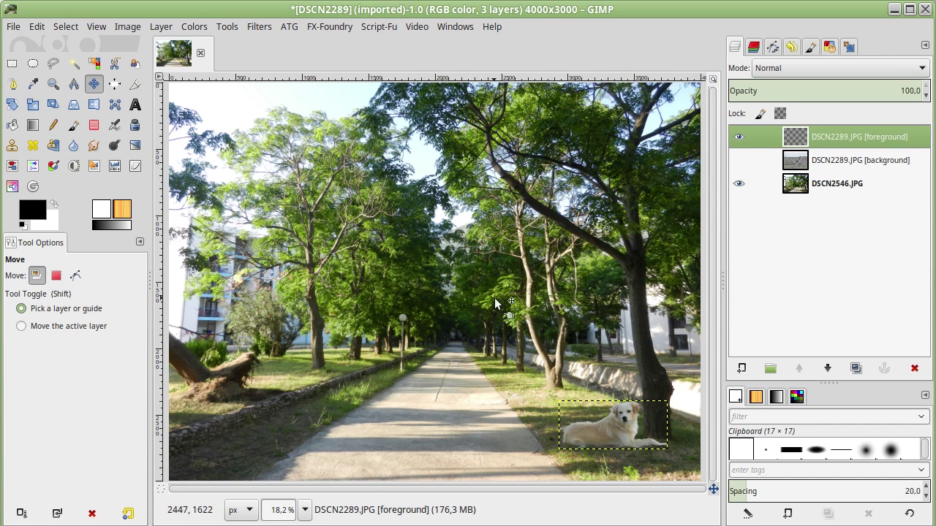
Step: Switch to the park photo layer and back to the dog's foreground layer, checking the view
{"action": "left_click", "coordinate": [815, 183]}
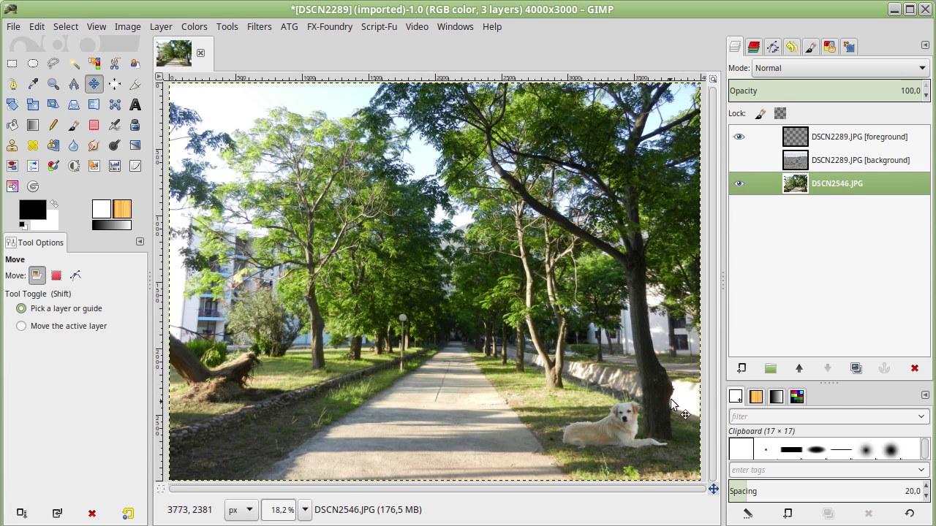
{"action": "left_click", "coordinate": [836, 144]}
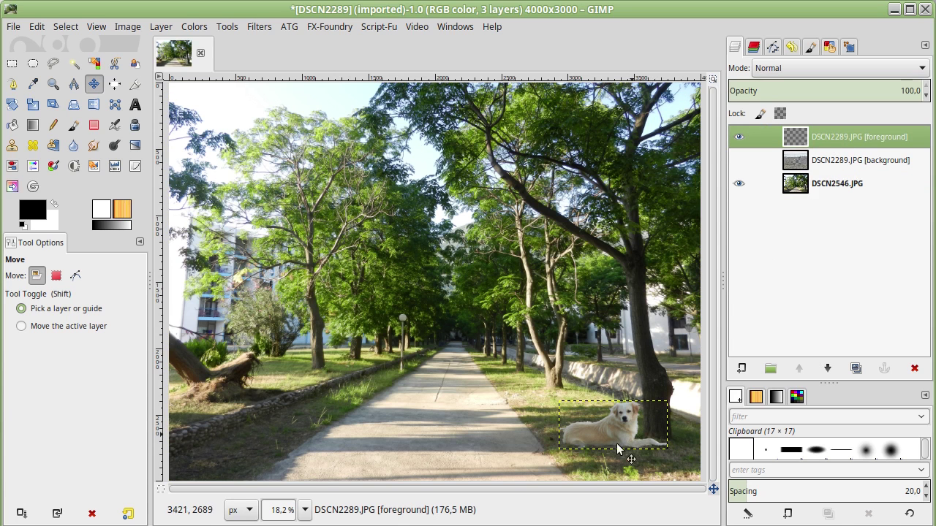
{"action": "scroll", "coordinate": [640, 437], "scroll_direction": "up", "scroll_amount": 2, "text": "ctrl"}
{"action": "scroll", "coordinate": [642, 438], "scroll_direction": "up", "scroll_amount": 2, "text": "ctrl"}
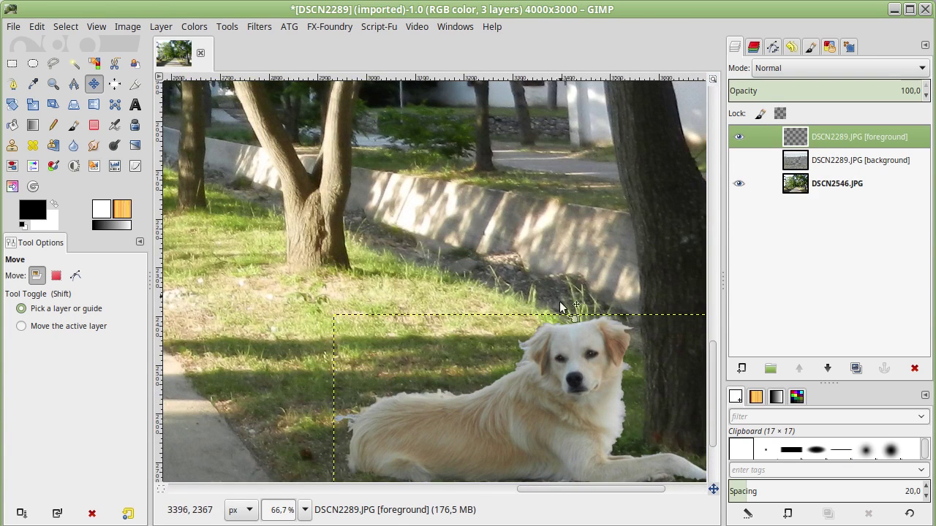
{"action": "scroll", "coordinate": [560, 311], "scroll_direction": "down", "scroll_amount": 3, "text": "ctrl"}
{"action": "scroll", "coordinate": [535, 282], "scroll_direction": "down", "scroll_amount": 1, "text": "ctrl"}
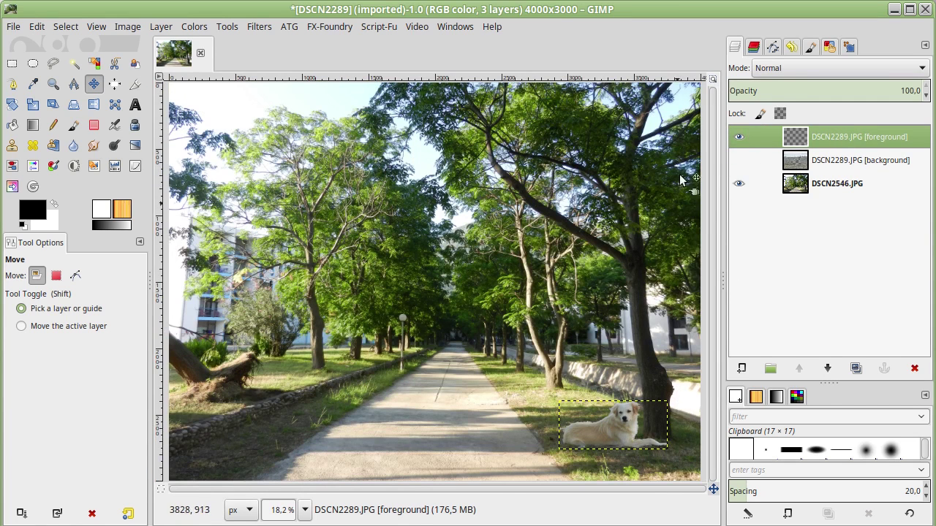
Step: Add a layer mask to the dog layer, then undo it
{"action": "right_click", "coordinate": [849, 139]}
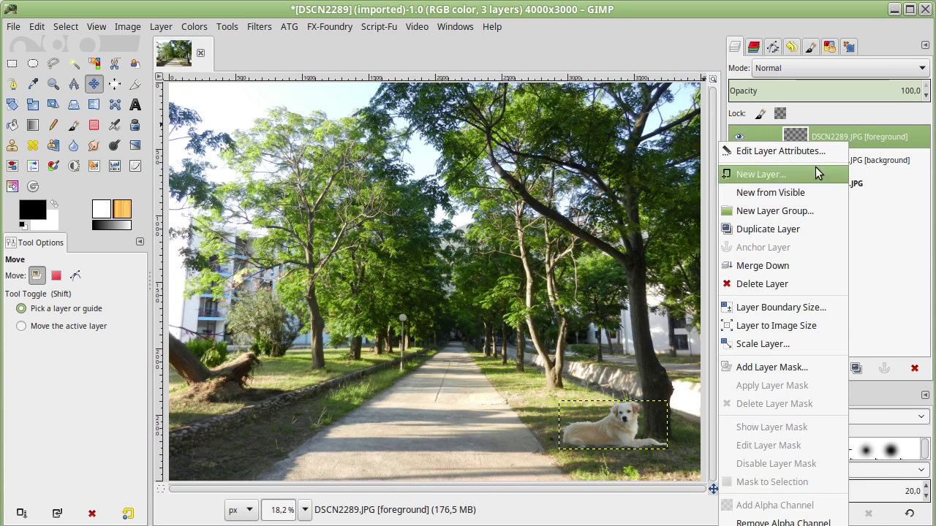
{"action": "left_click", "coordinate": [783, 367]}
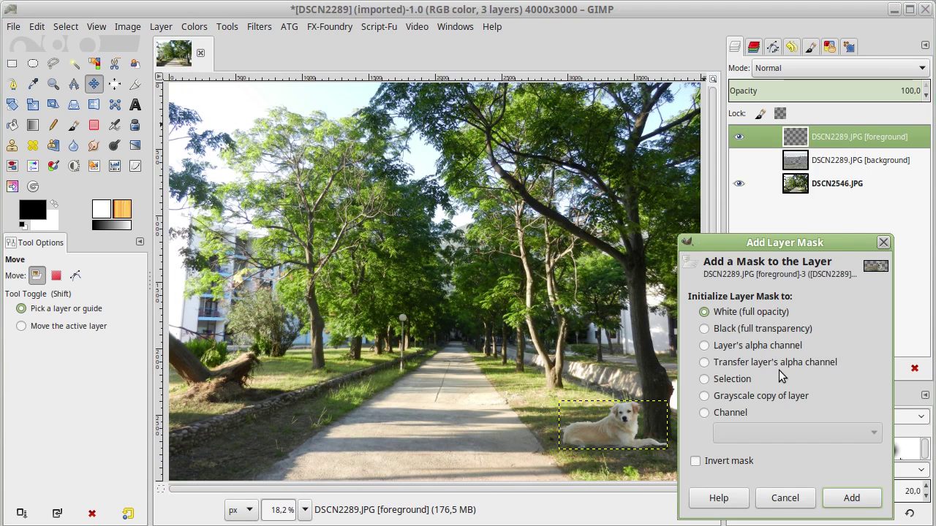
{"action": "left_click", "coordinate": [870, 502]}
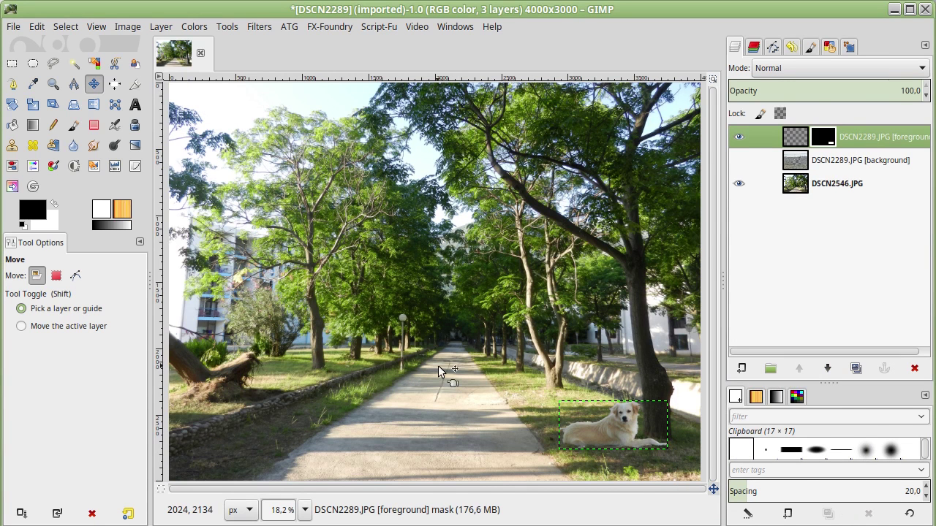
{"action": "key", "text": "ctrl+z"}
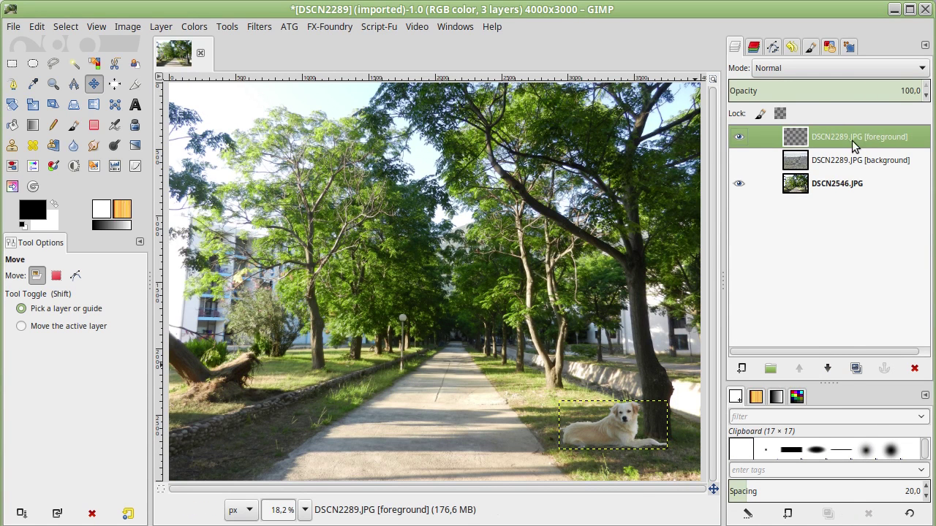
Step: Resize the foreground layer to the full 4000×3000 image and add a white, full-opacity mask
{"action": "right_click", "coordinate": [746, 139]}
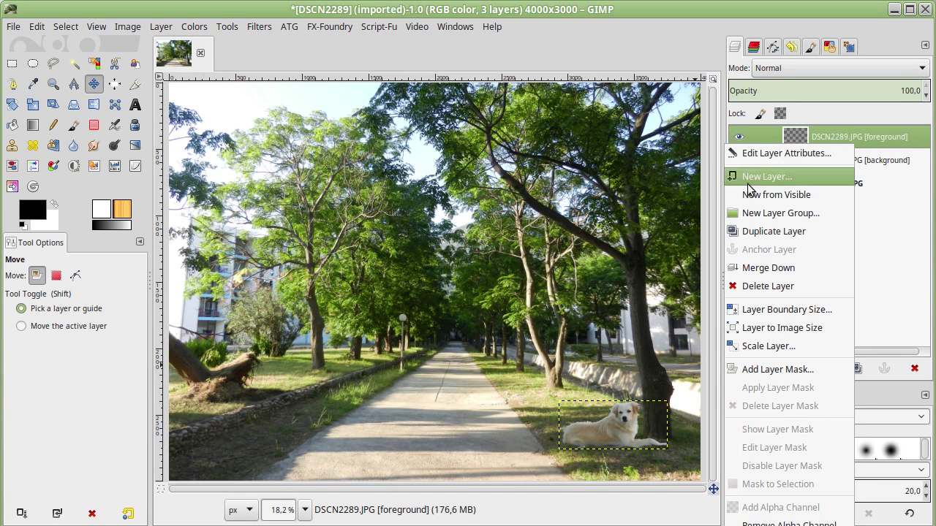
{"action": "left_click", "coordinate": [799, 324]}
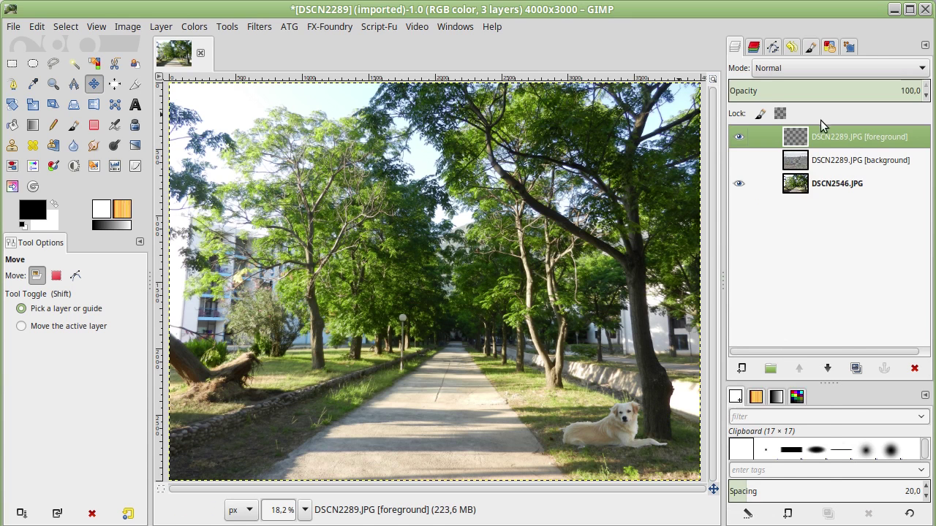
{"action": "right_click", "coordinate": [831, 138]}
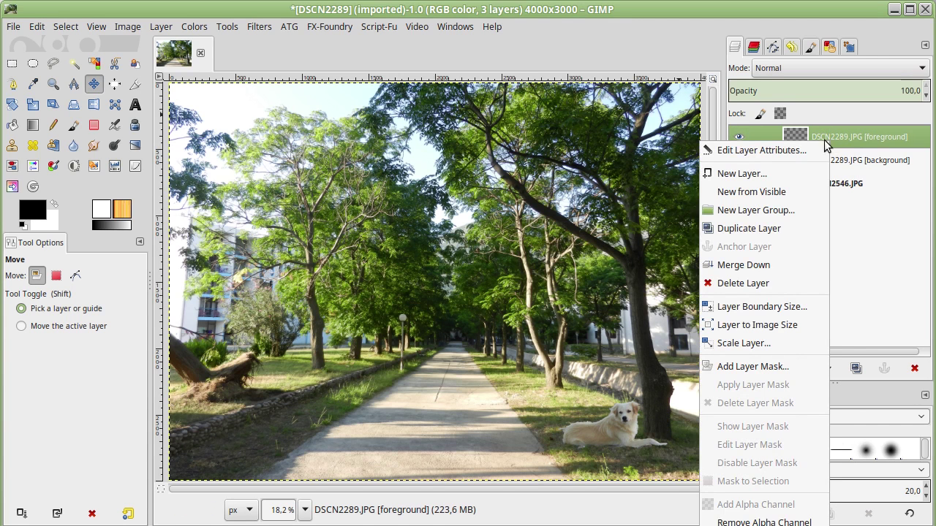
{"action": "left_click", "coordinate": [773, 367]}
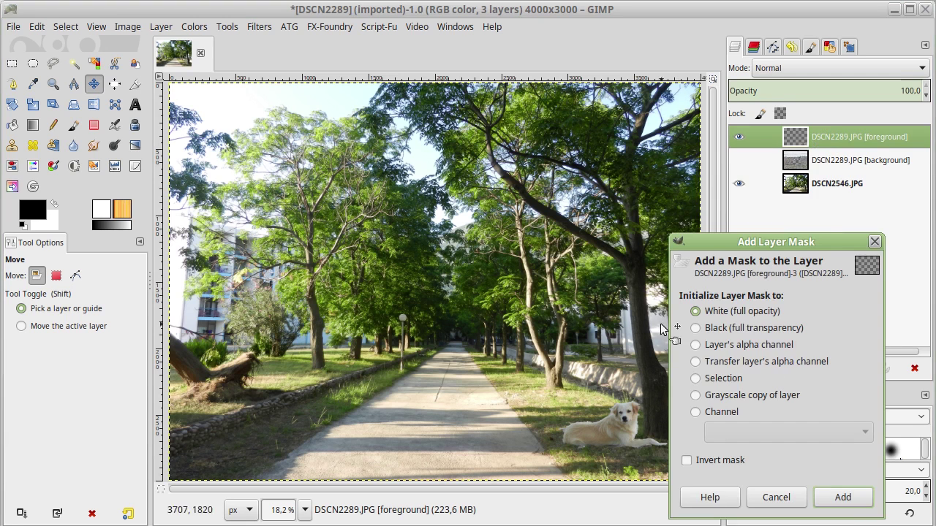
{"action": "left_click", "coordinate": [842, 497]}
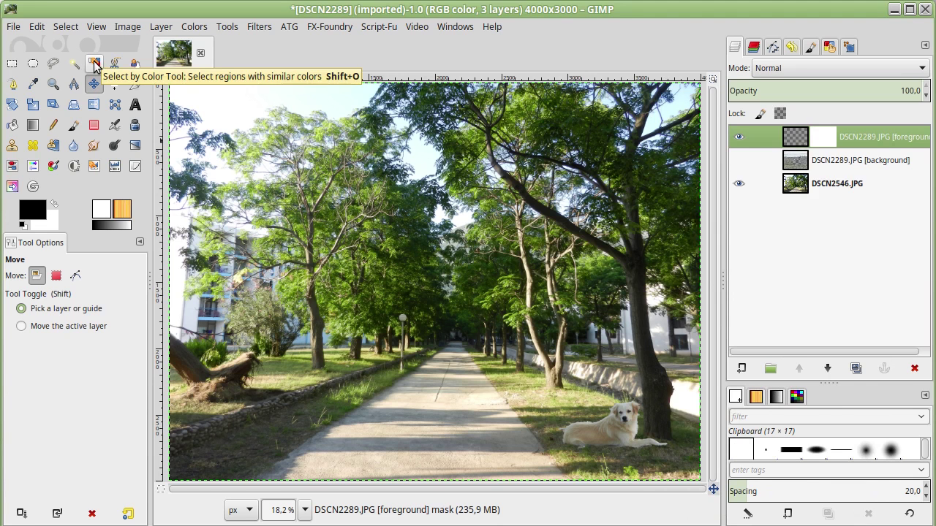
Step: Turn the dog's alpha into a selection, fill the mask black around it, and select none
{"action": "left_click", "coordinate": [94, 67]}
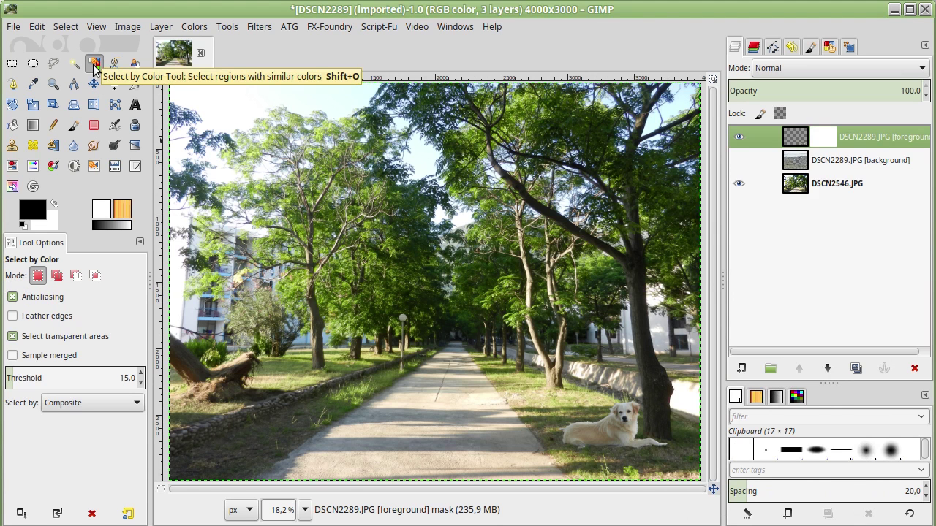
{"action": "left_click", "coordinate": [586, 268]}
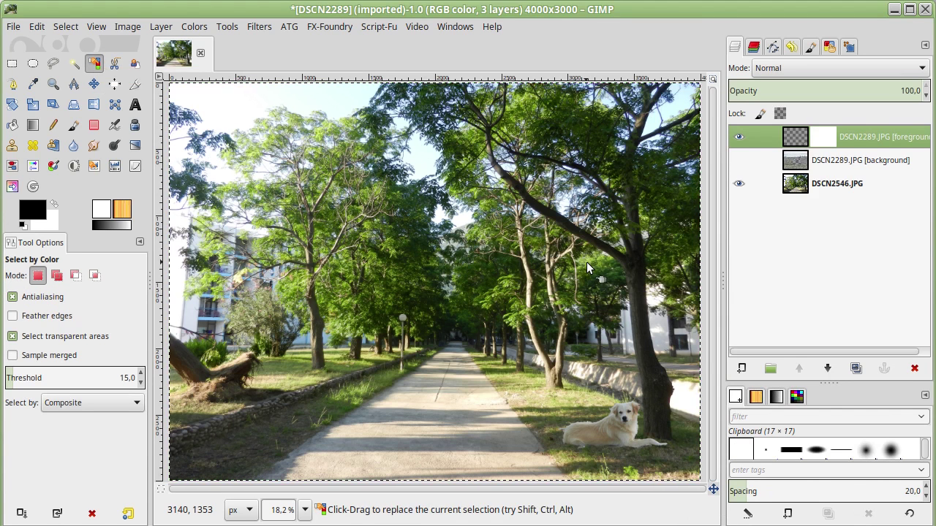
{"action": "left_click", "coordinate": [794, 138], "text": "alt"}
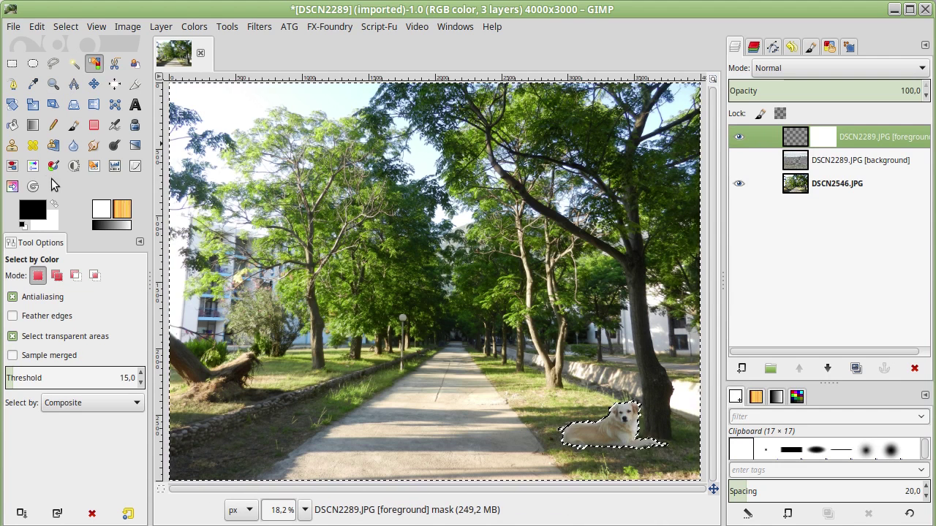
{"action": "left_click_drag", "start_coordinate": [32, 210], "coordinate": [433, 256]}
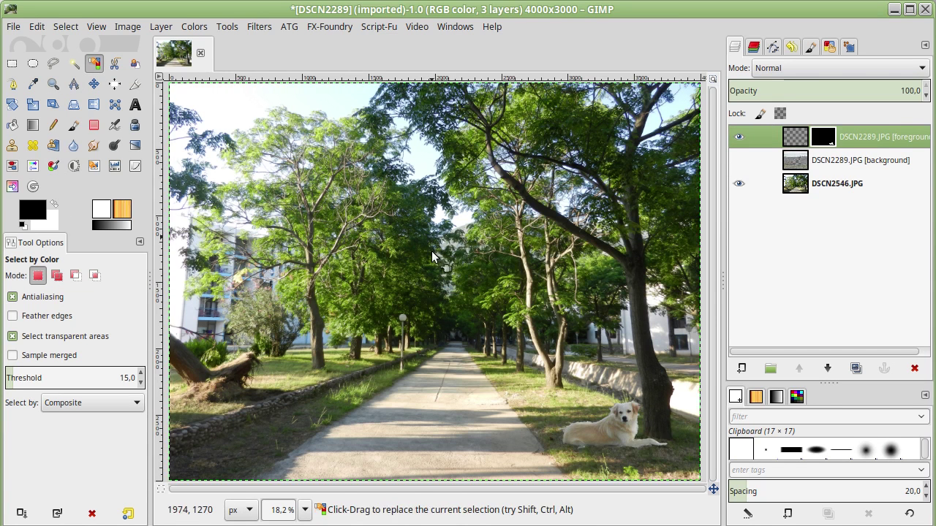
{"action": "left_click", "coordinate": [65, 26]}
{"action": "left_click", "coordinate": [66, 64]}
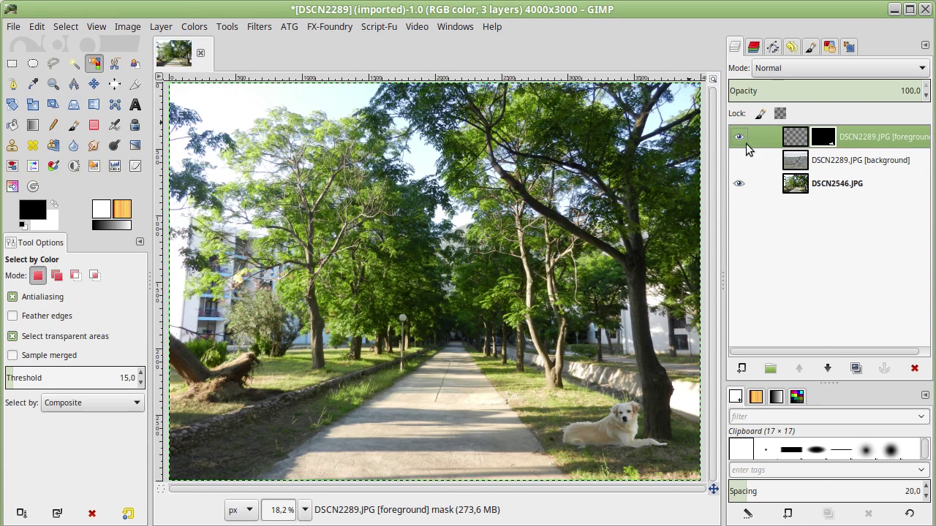
Step: Toggle Show Layer Mask on to view the mask, then off again
{"action": "right_click", "coordinate": [826, 143]}
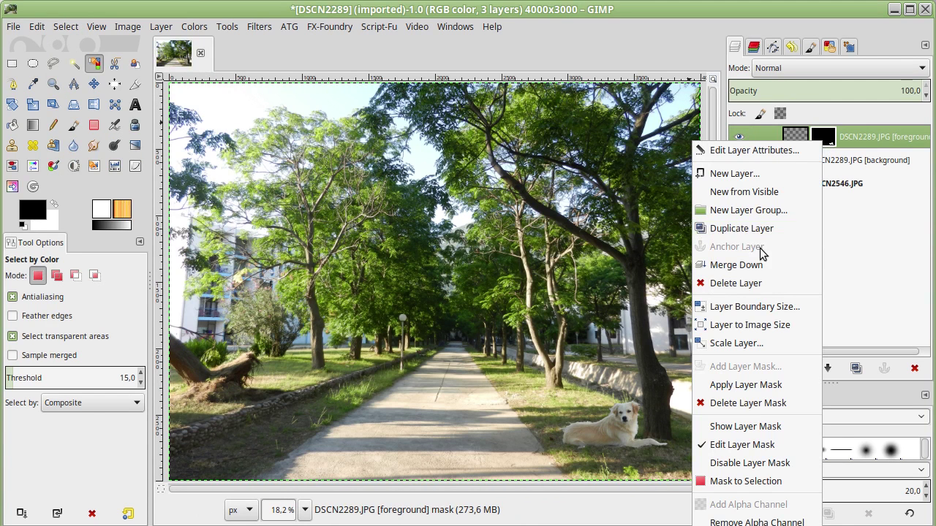
{"action": "left_click", "coordinate": [764, 428]}
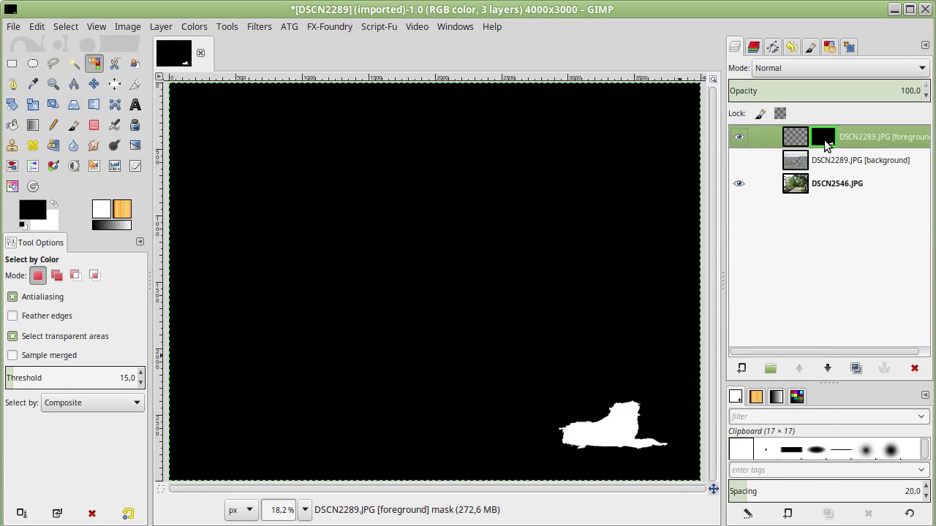
{"action": "right_click", "coordinate": [824, 140]}
{"action": "left_click", "coordinate": [768, 427]}
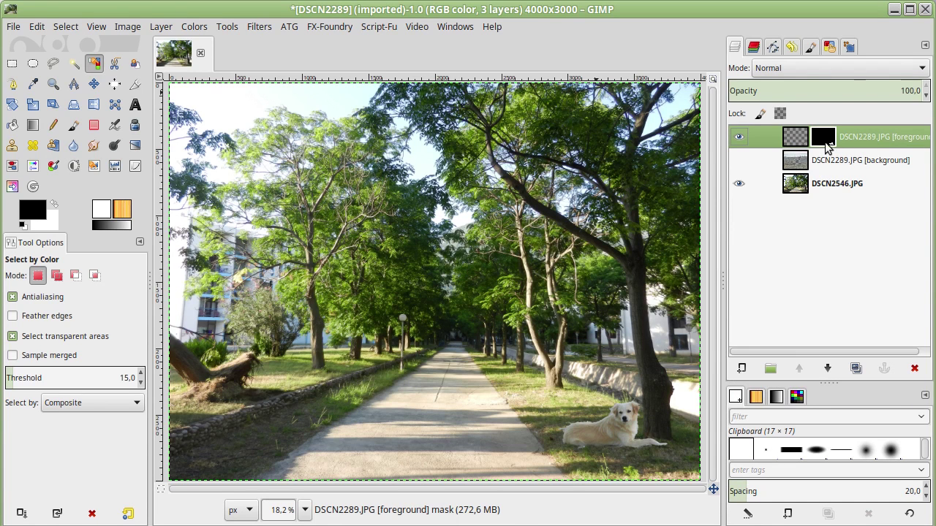
Step: Apply a 5.0 px Gaussian Blur to the dog layer's mask
{"action": "left_click", "coordinate": [257, 27]}
{"action": "mouse_move", "coordinate": [278, 122]}
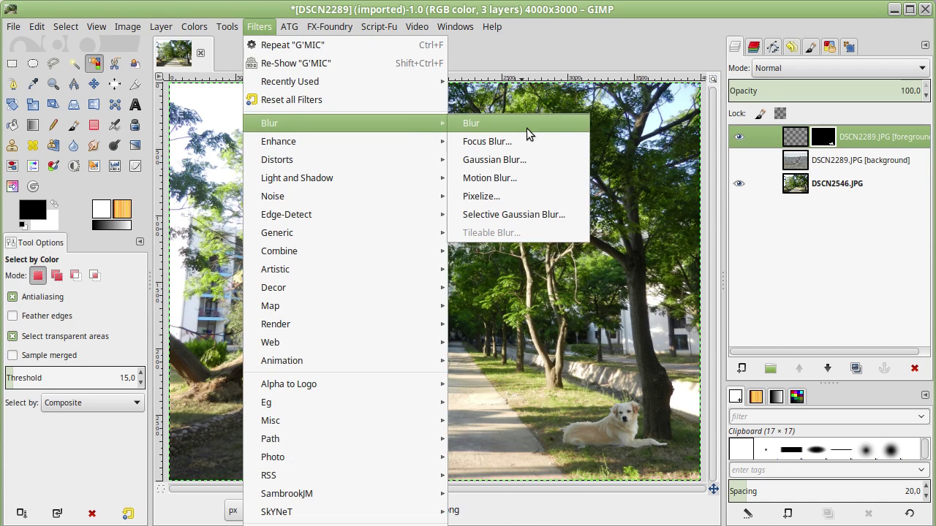
{"action": "left_click", "coordinate": [523, 162]}
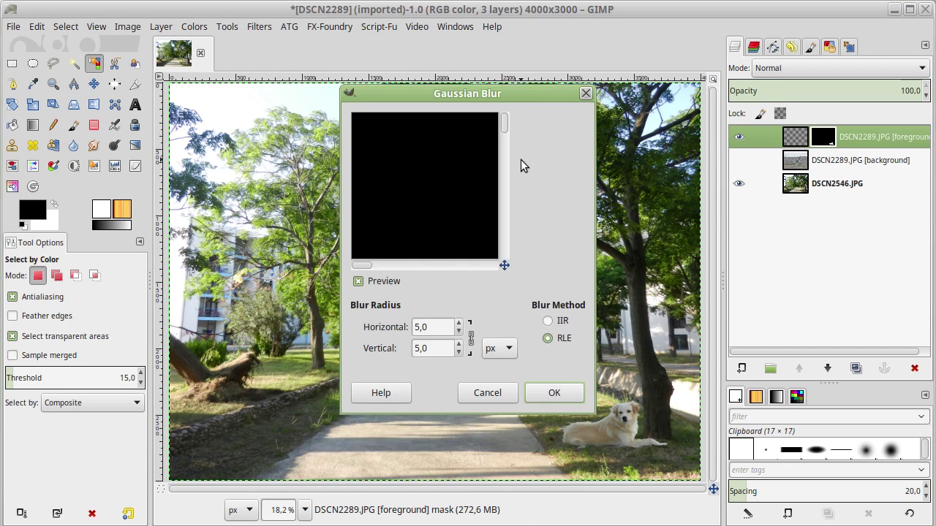
{"action": "left_click_drag", "start_coordinate": [503, 265], "coordinate": [561, 315]}
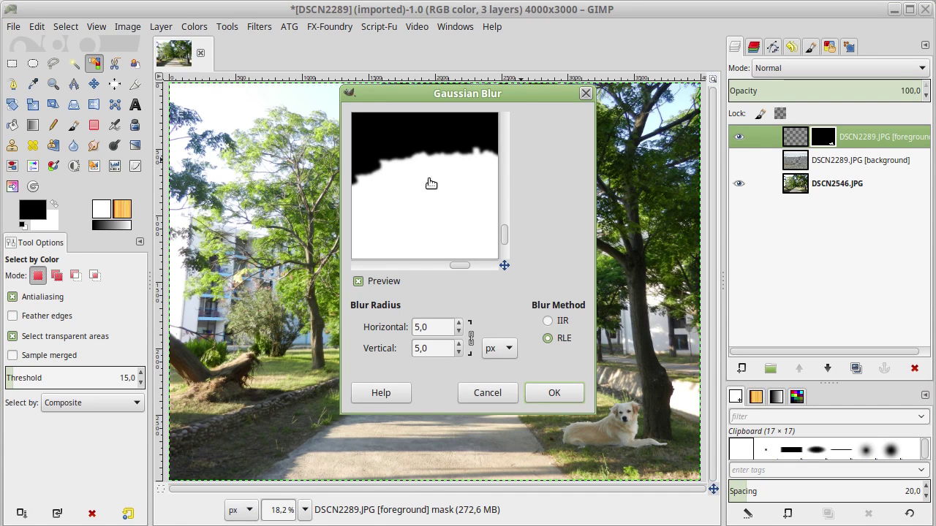
{"action": "left_click", "coordinate": [550, 393]}
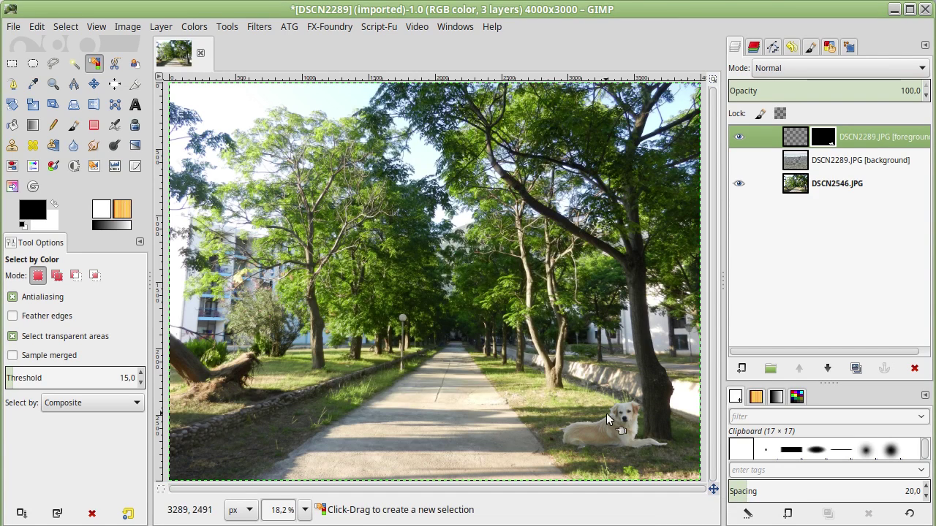
{"action": "scroll", "coordinate": [609, 417], "scroll_direction": "up", "scroll_amount": 2}
{"action": "scroll", "coordinate": [609, 418], "scroll_direction": "up", "scroll_amount": 3}
{"action": "scroll", "coordinate": [609, 418], "scroll_direction": "up", "scroll_amount": 3}
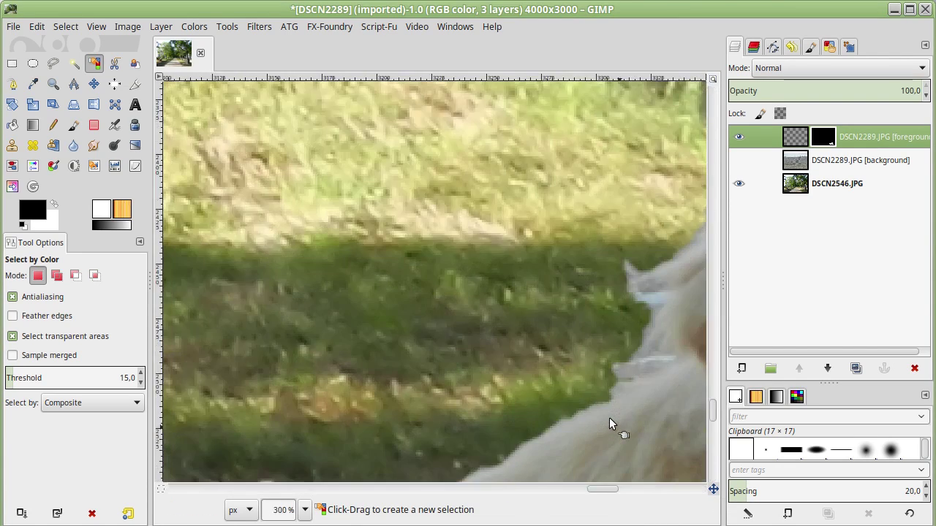
{"action": "scroll", "coordinate": [611, 420], "scroll_direction": "up", "scroll_amount": 1}
{"action": "left_click_drag", "start_coordinate": [610, 376], "coordinate": [389, 374]}
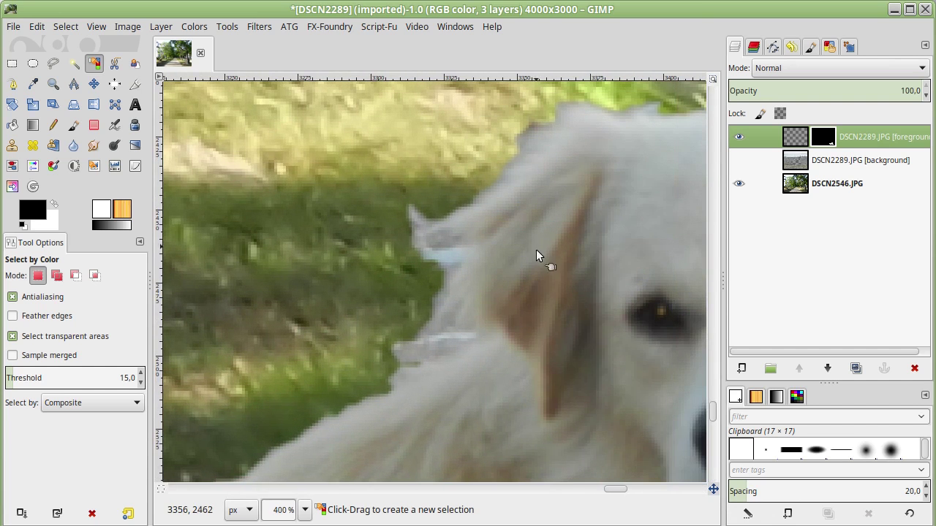
{"action": "left_click_drag", "start_coordinate": [536, 250], "coordinate": [344, 271]}
{"action": "scroll", "coordinate": [492, 266], "scroll_direction": "down", "scroll_amount": 2}
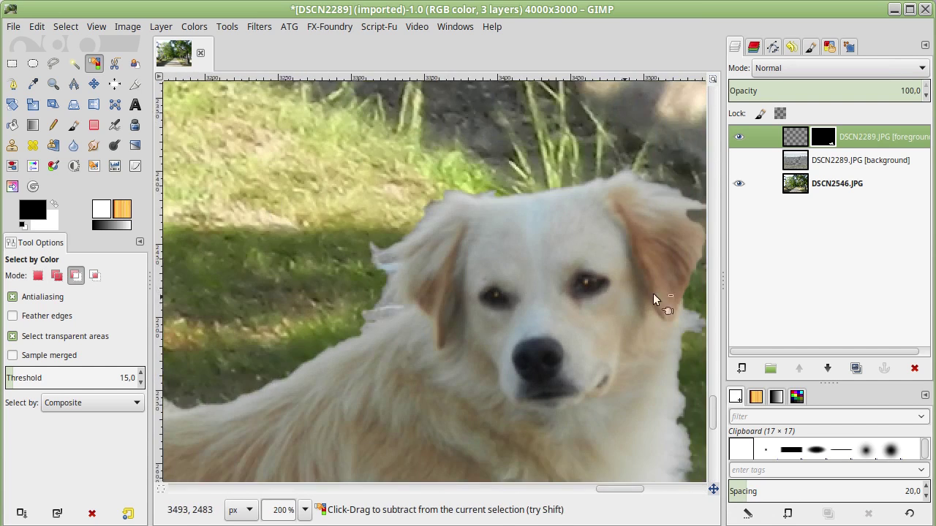
{"action": "left_click_drag", "start_coordinate": [652, 293], "coordinate": [386, 144]}
{"action": "scroll", "coordinate": [452, 302], "scroll_direction": "up", "scroll_amount": 2}
{"action": "scroll", "coordinate": [452, 302], "scroll_direction": "down", "scroll_amount": 4}
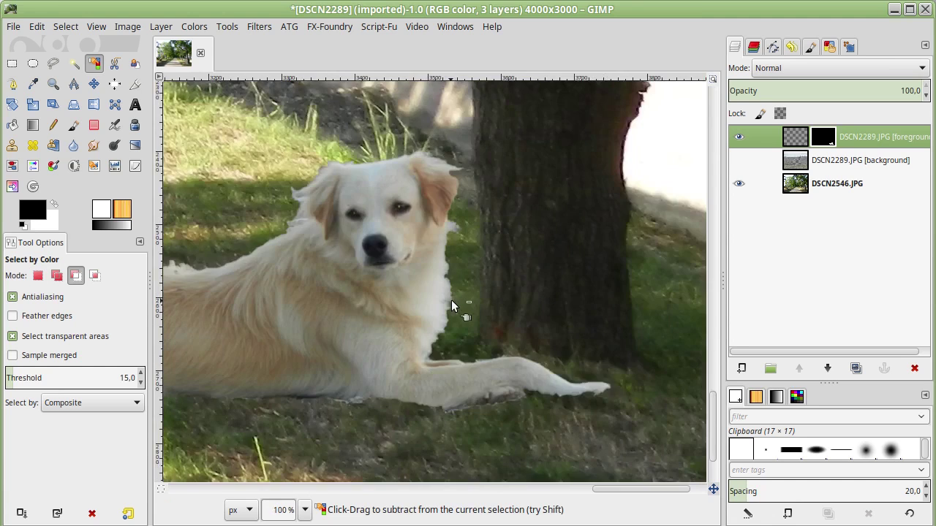
{"action": "scroll", "coordinate": [470, 419], "scroll_direction": "up", "scroll_amount": 1}
{"action": "scroll", "coordinate": [470, 410], "scroll_direction": "up", "scroll_amount": 3}
{"action": "scroll", "coordinate": [406, 346], "scroll_direction": "down", "scroll_amount": 2}
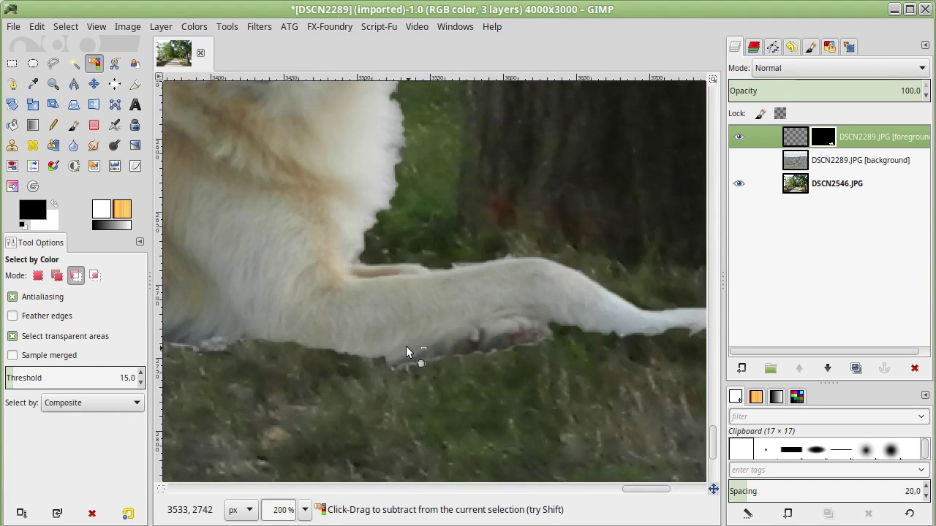
{"action": "scroll", "coordinate": [315, 328], "scroll_direction": "down", "scroll_amount": 2}
{"action": "scroll", "coordinate": [307, 323], "scroll_direction": "down", "scroll_amount": 1}
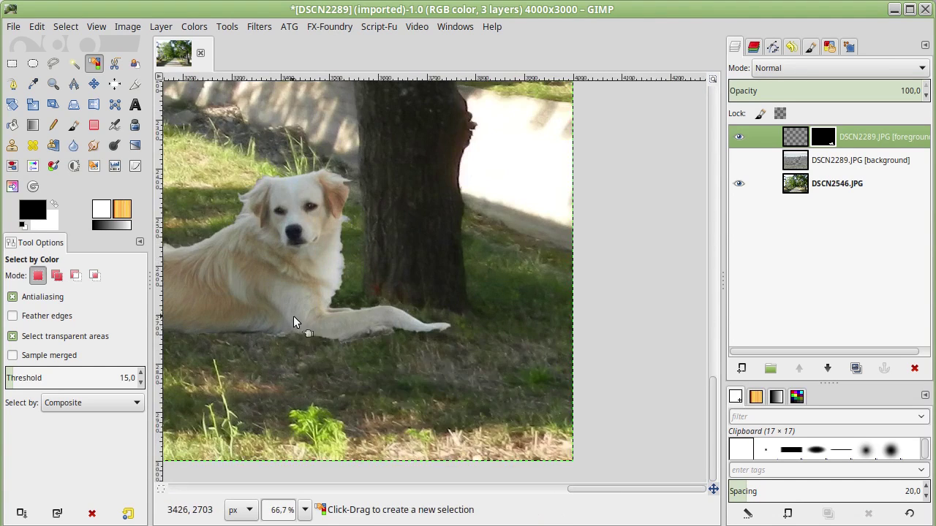
{"action": "scroll", "coordinate": [293, 316], "scroll_direction": "down", "scroll_amount": 1}
{"action": "scroll", "coordinate": [289, 315], "scroll_direction": "down", "scroll_amount": 2}
{"action": "scroll", "coordinate": [284, 314], "scroll_direction": "up", "scroll_amount": 1}
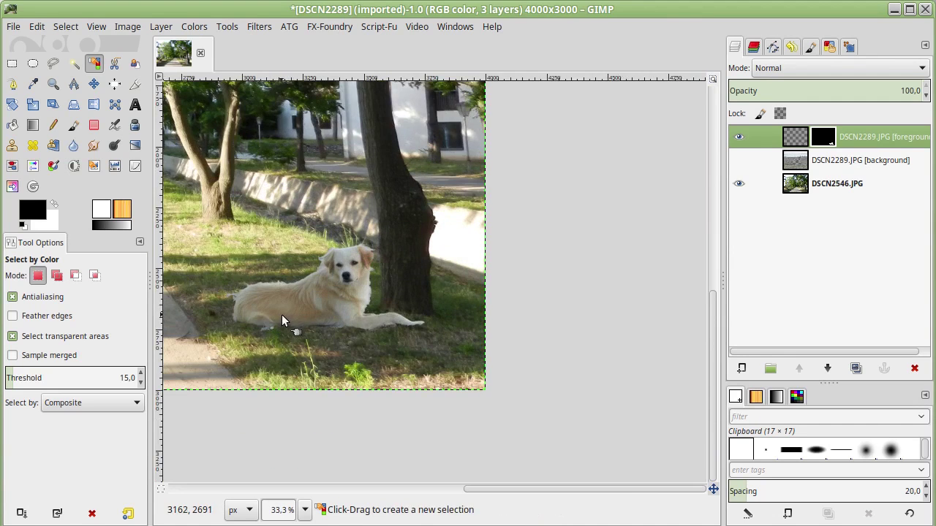
{"action": "scroll", "coordinate": [281, 314], "scroll_direction": "down", "scroll_amount": 2}
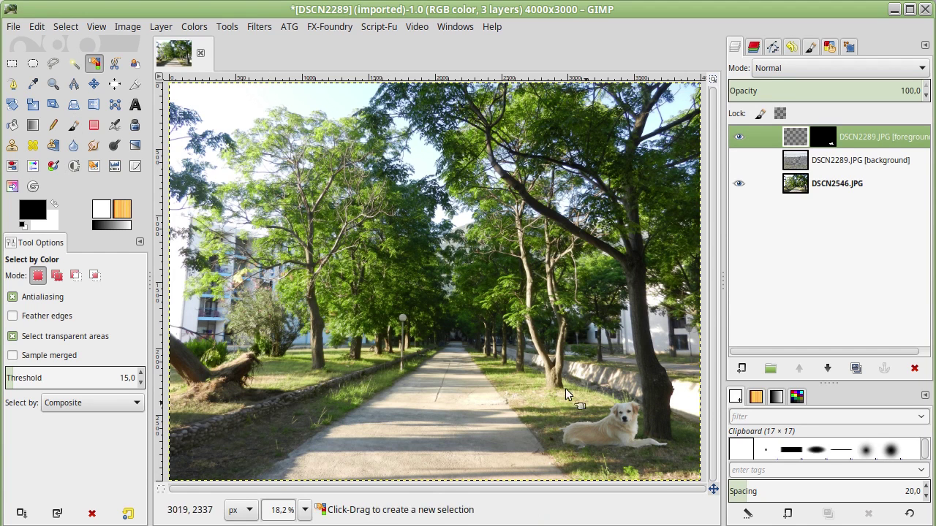
{"action": "left_click", "coordinate": [258, 27]}
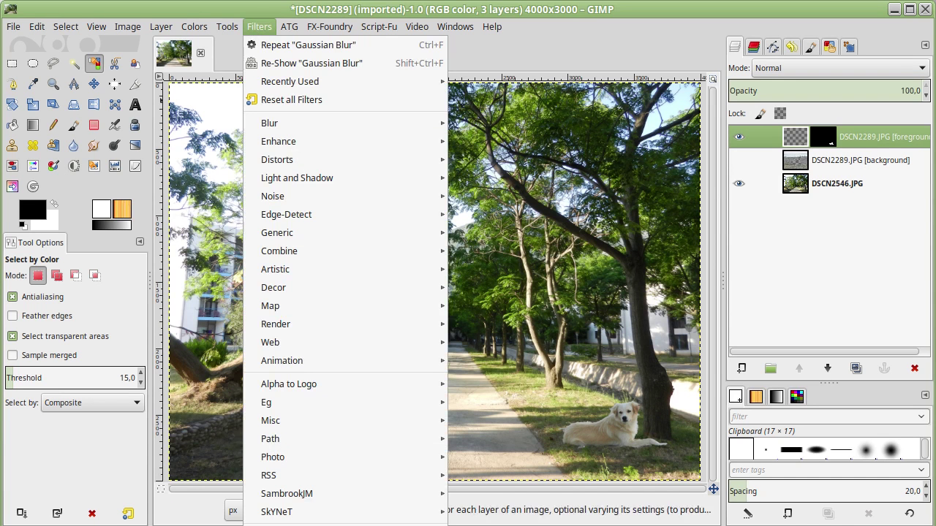
{"action": "key", "text": "Escape"}
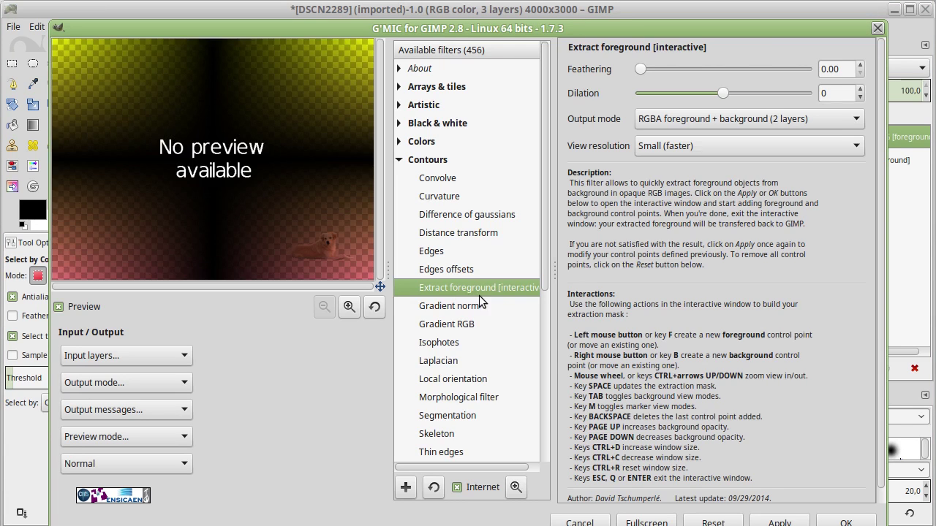
{"action": "left_click", "coordinate": [558, 522]}
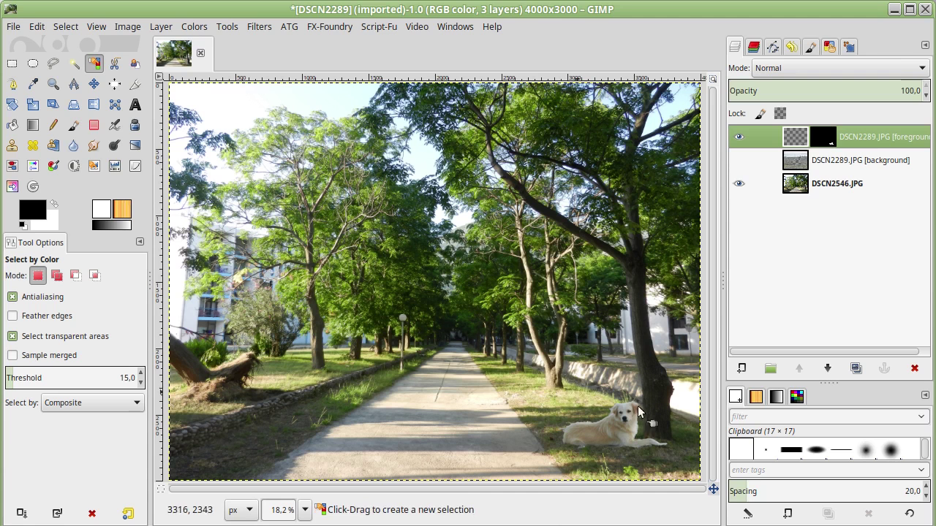